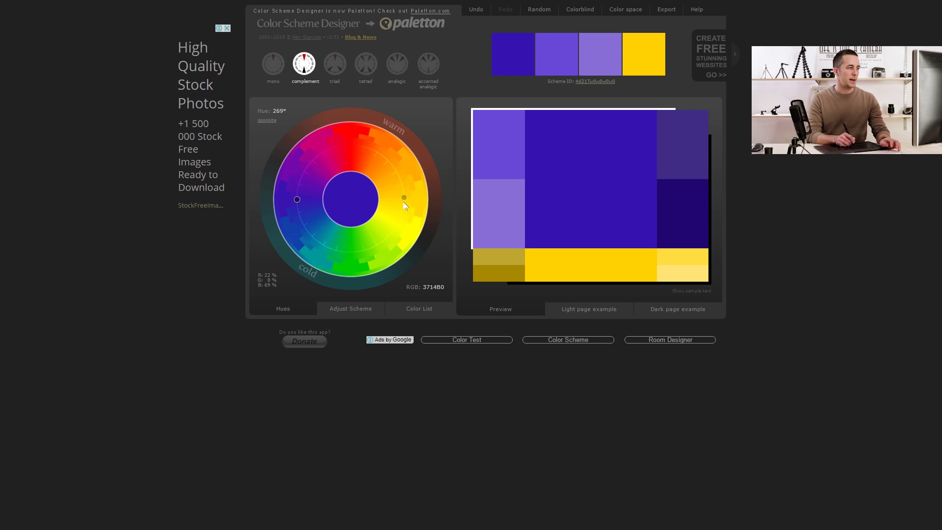
Explore complementary pairs on the color wheel by rotating the base hue through blue-violet and red to compare the opposite colors
drag(298, 204, 298, 207)
drag(407, 200, 408, 198)
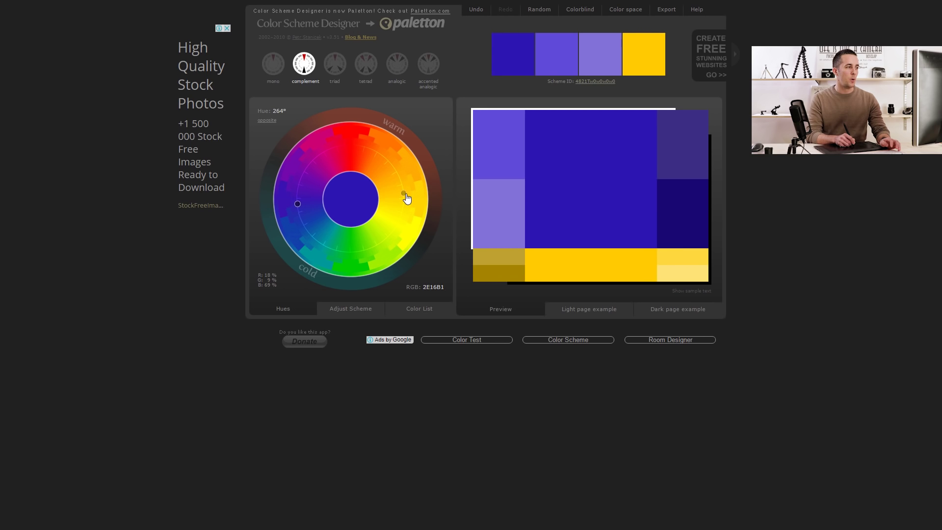
drag(298, 205, 359, 139)
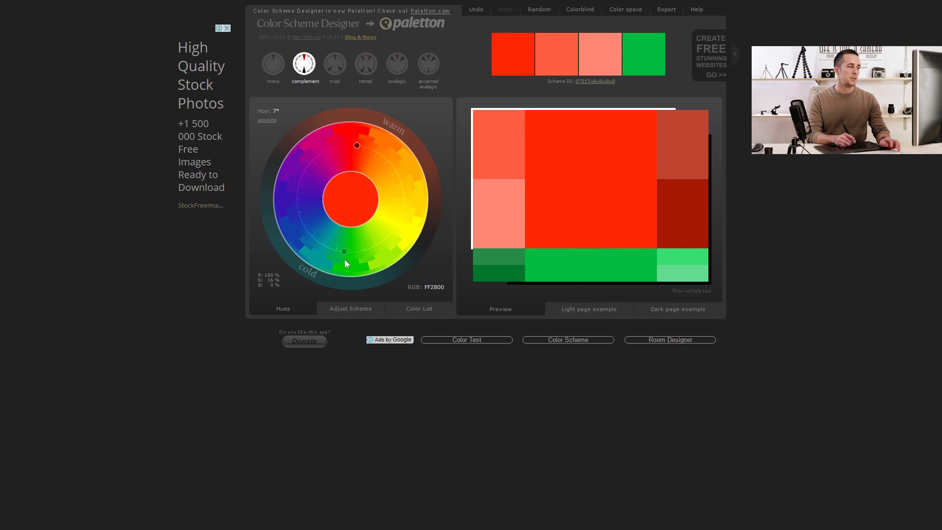
mouse_move(344, 255)
mouse_down()
mouse_move(330, 252)
mouse_move(352, 254)
mouse_up()
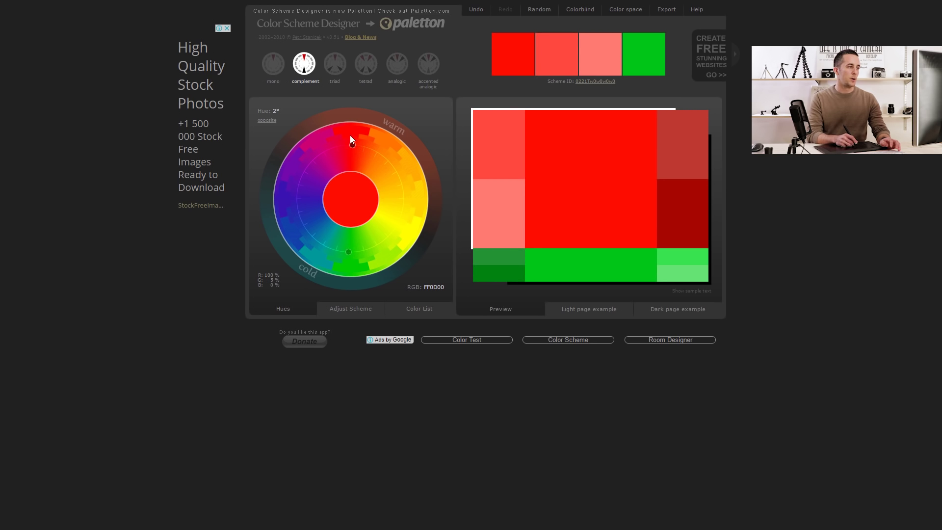
drag(347, 141, 387, 238)
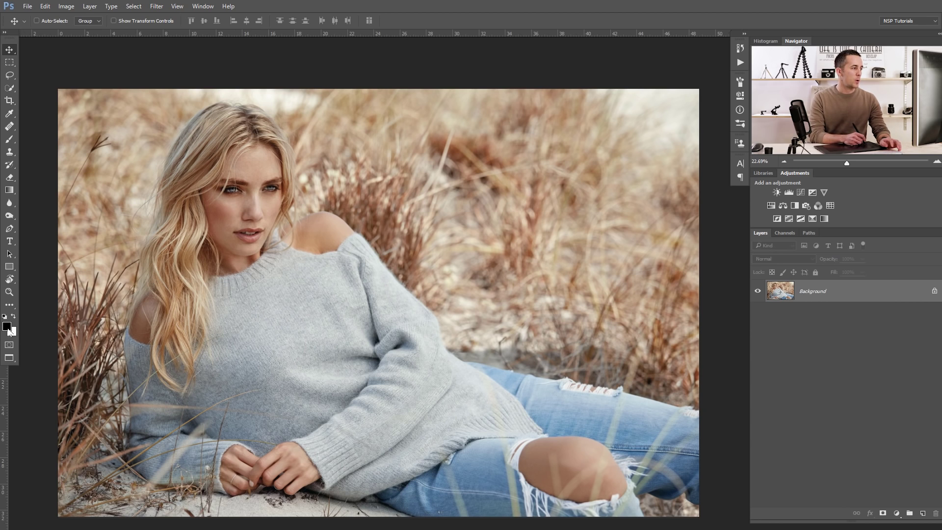
Set the foreground color to red ff0000 and change its hue to the complementary 180°
click(8, 327)
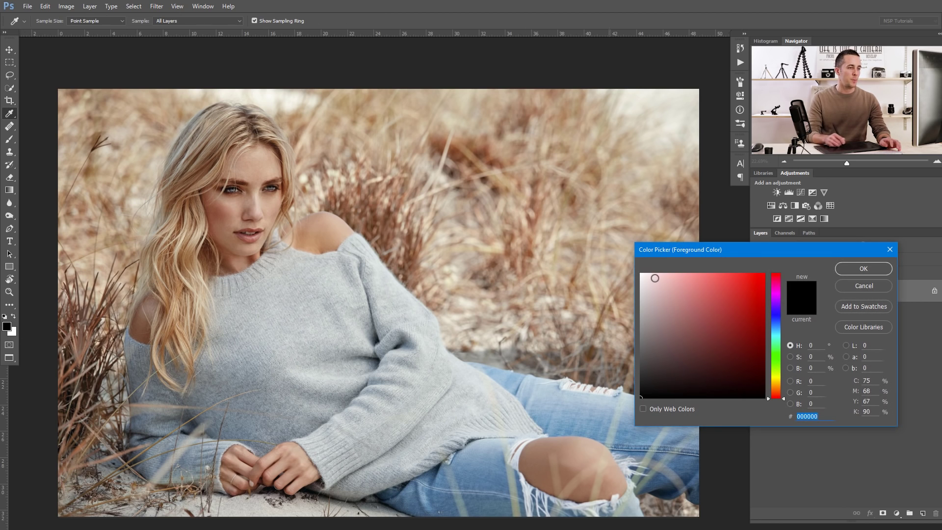
text(ff0000)
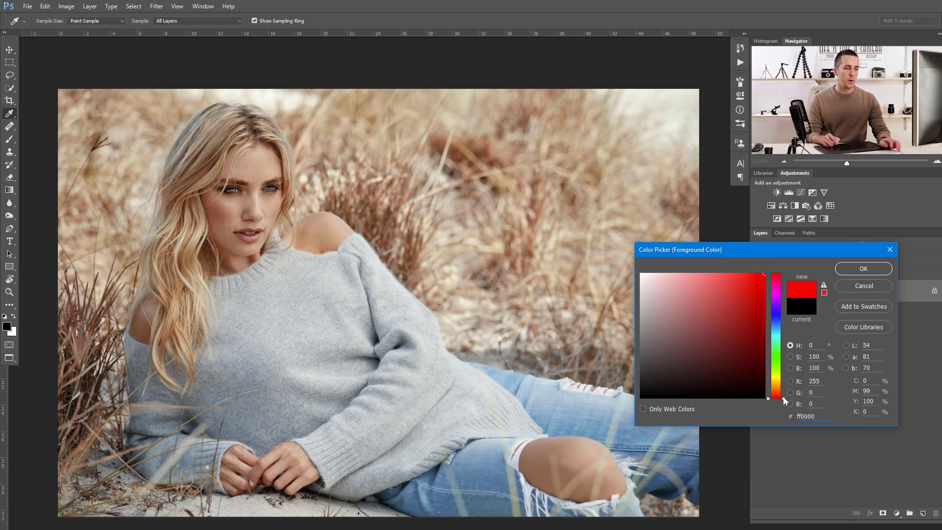
mouse_move(783, 401)
mouse_down()
mouse_move(793, 273)
mouse_move(787, 401)
mouse_up()
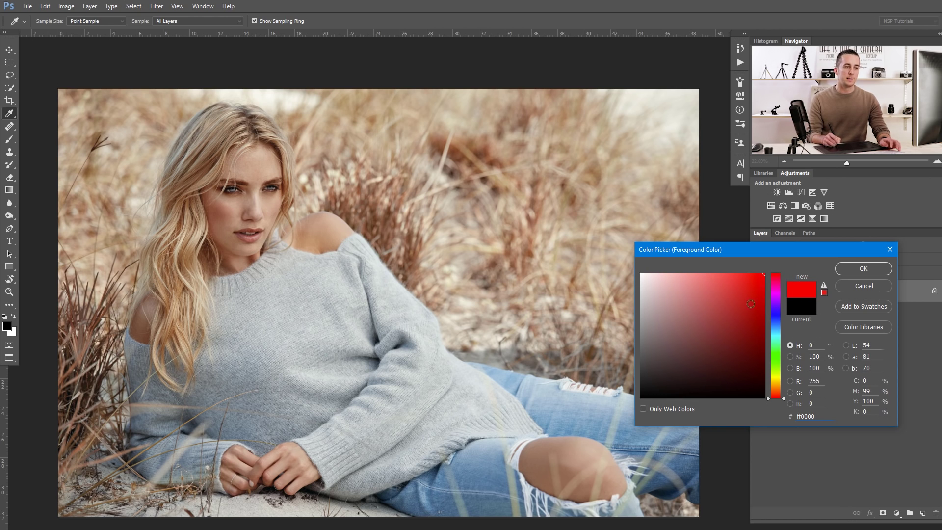
double_click(812, 346)
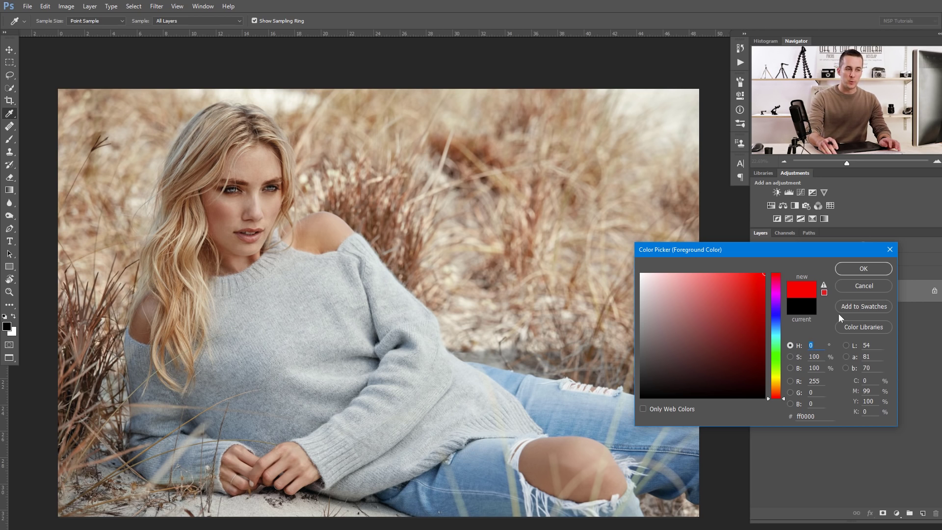
text(180)
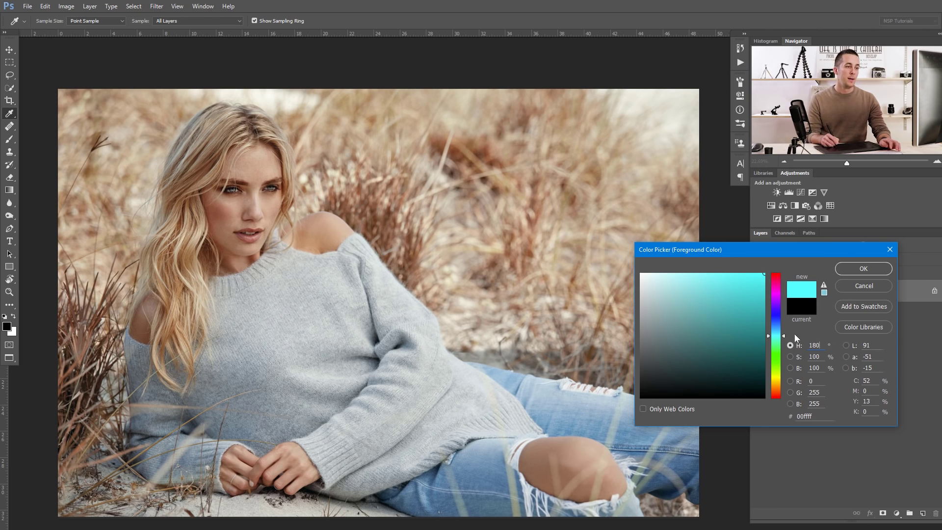
Shift the foreground hue to yellow at 61°, replace it with the complementary blue at 241°, and accept the color
drag(784, 336, 785, 378)
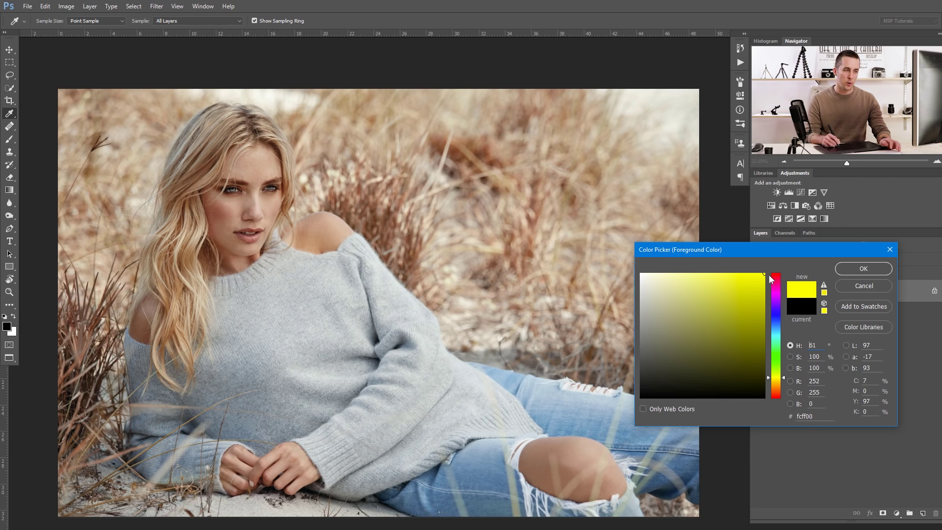
double_click(811, 344)
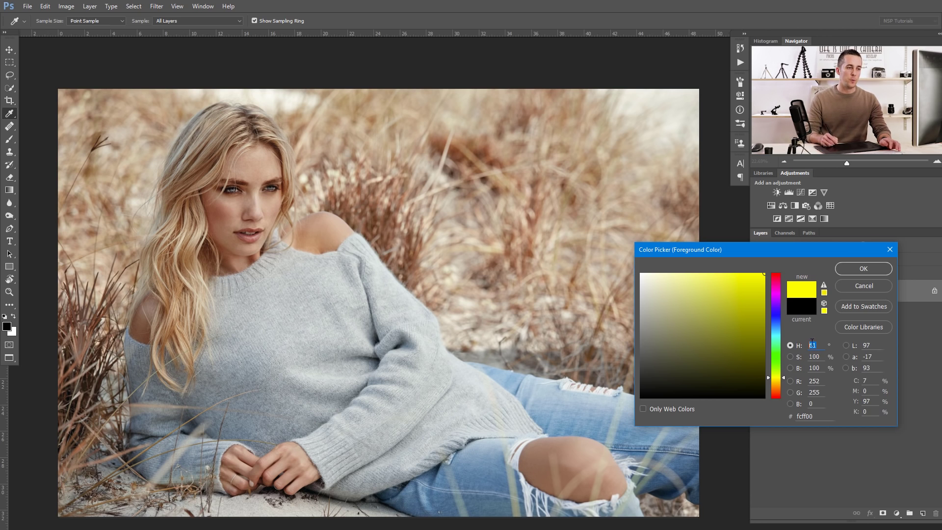
text(241)
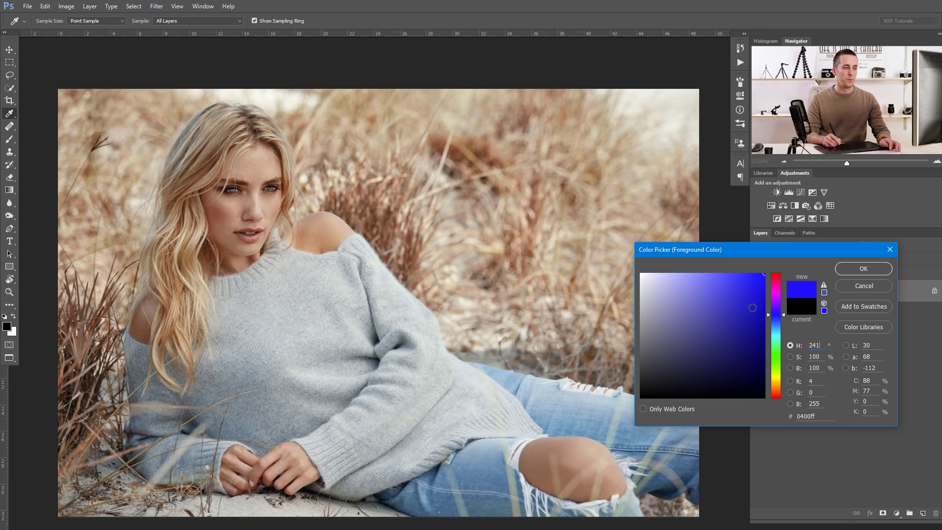
click(855, 269)
key(v)
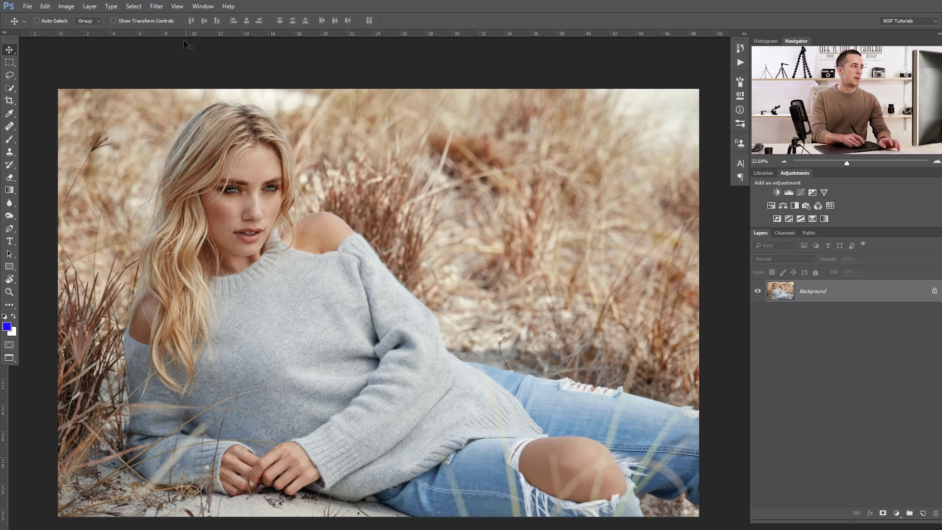
Open the photo in the Camera Raw filter and set the Split Toning highlights to hue 60 and saturation 100
click(156, 9)
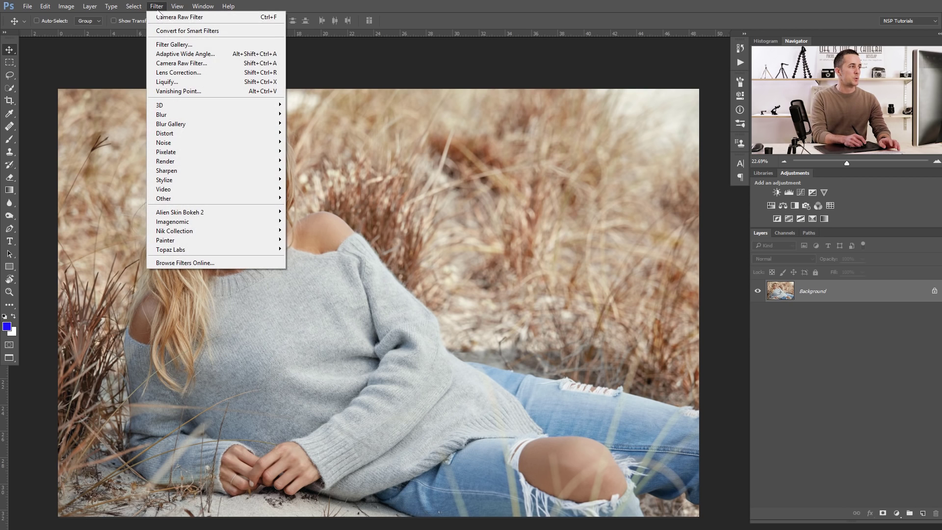
click(188, 63)
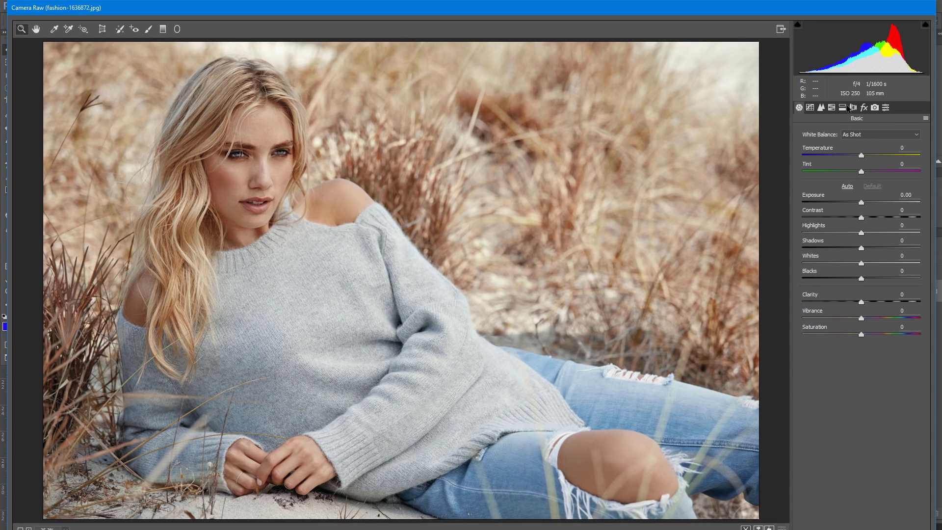
click(842, 107)
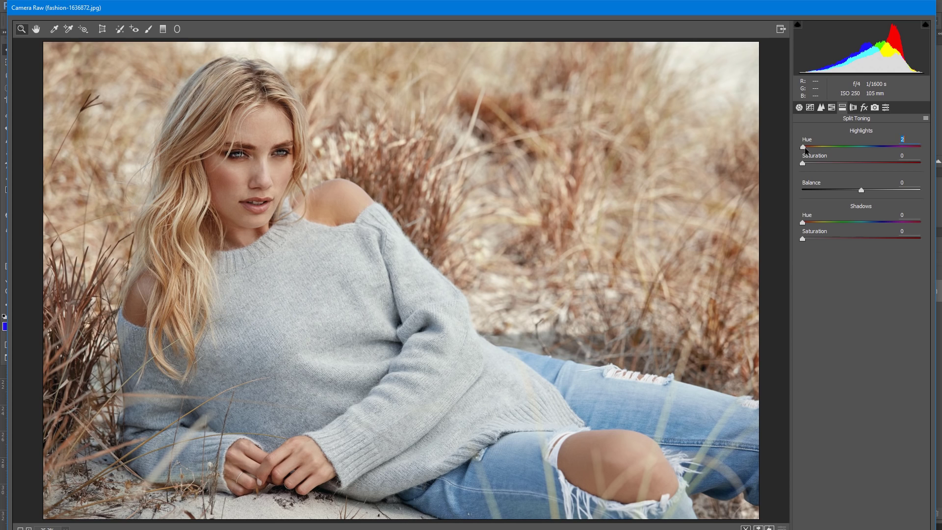
drag(804, 151, 822, 153)
key(Up)
drag(804, 166, 925, 170)
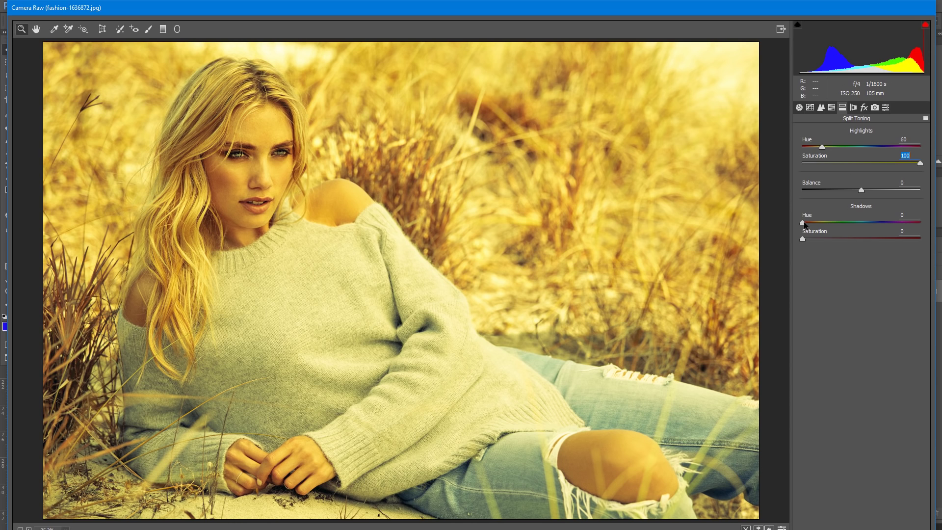
Set the Split Toning shadows to hue 240 and saturation 100
drag(802, 223, 859, 231)
drag(882, 229, 879, 230)
drag(803, 240, 934, 247)
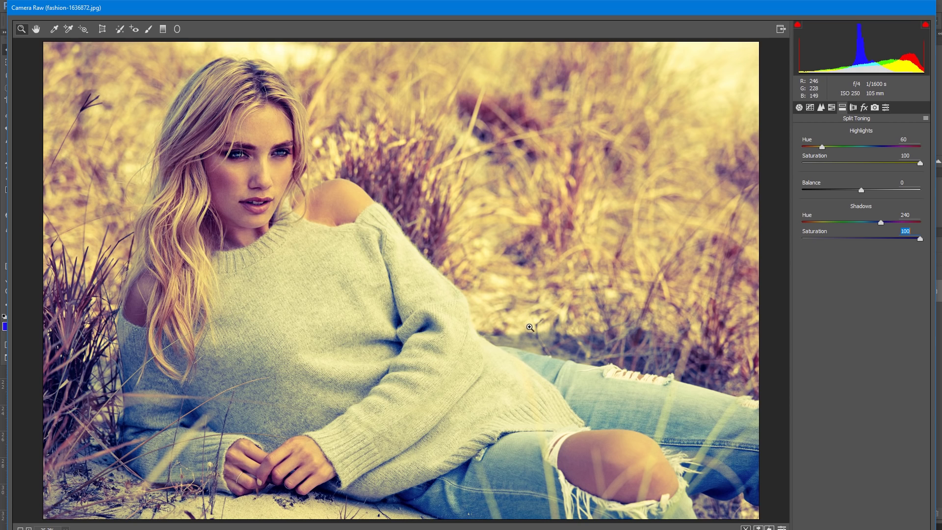
Compare the photo with and without the yellow and blue split toning
key(ctrl+z)
key(ctrl+z)
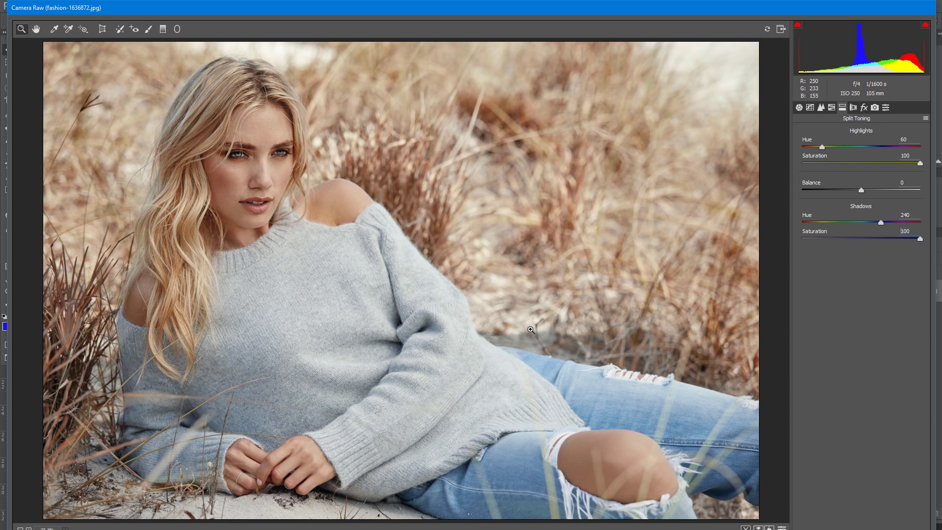
key(ctrl+z)
key(ctrl+z)
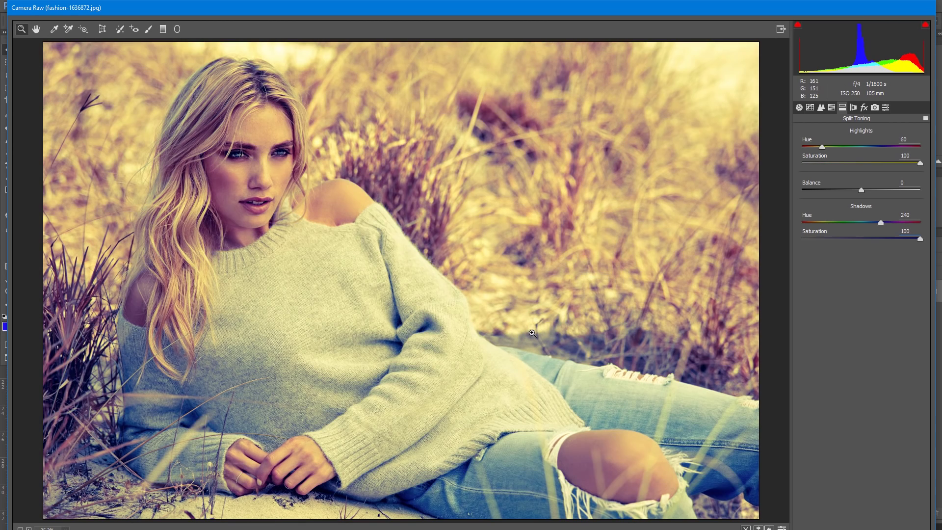
key(ctrl+z)
key(ctrl+z)
Try a Split Toning balance of -13 with saturation lowered to 35 for the highlights and 31 for the shadows
mouse_move(864, 190)
mouse_down()
mouse_move(898, 193)
mouse_move(832, 191)
mouse_move(891, 194)
mouse_move(834, 193)
mouse_move(889, 194)
mouse_move(837, 195)
mouse_move(877, 196)
mouse_move(856, 196)
mouse_up()
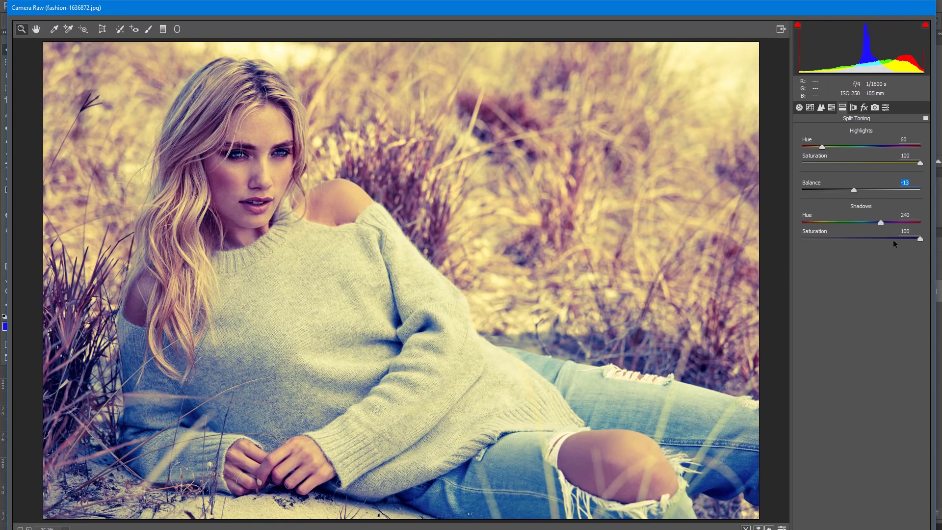
drag(893, 241, 833, 239)
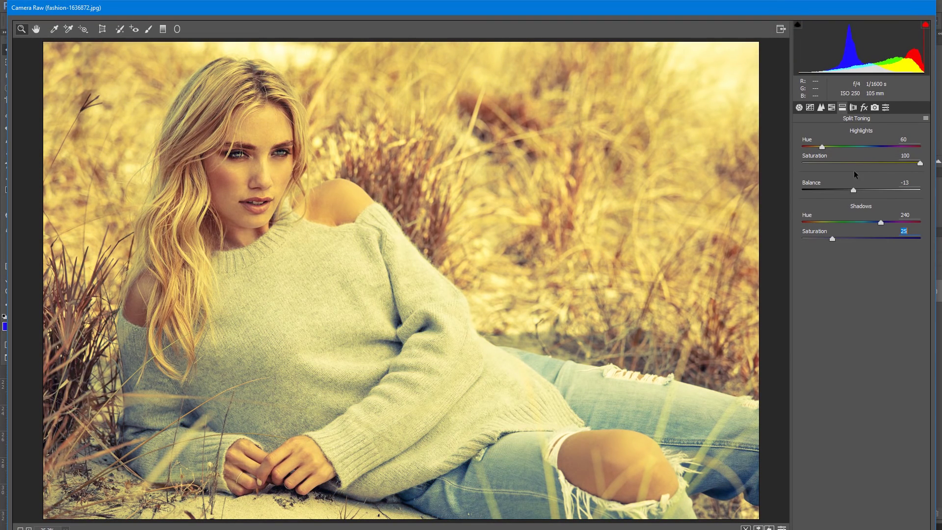
mouse_move(857, 164)
mouse_down()
mouse_move(832, 164)
mouse_move(843, 165)
mouse_up()
drag(831, 239, 839, 240)
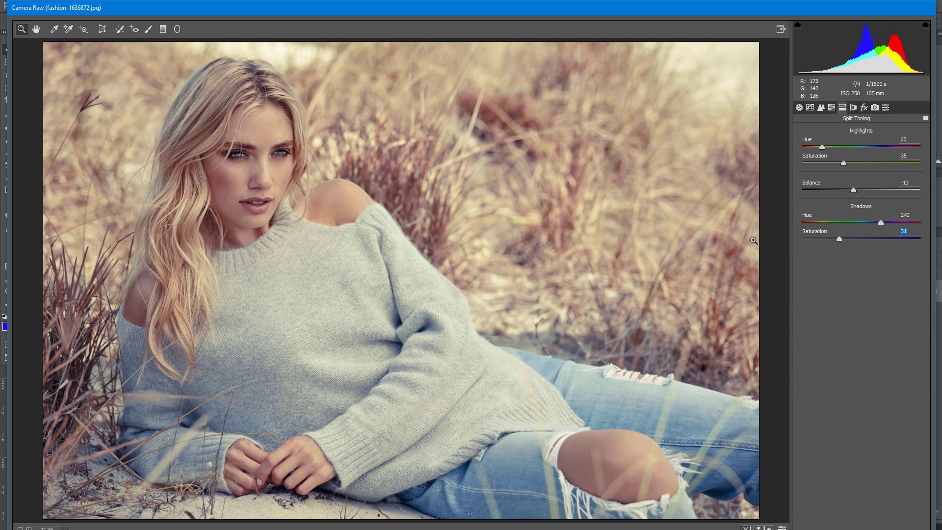
Set the Split Toning balance to +5 and compare the photo before and after the effect
click(843, 162)
double_click(854, 190)
key(ctrl+z)
key(ctrl+z)
key(ctrl+z)
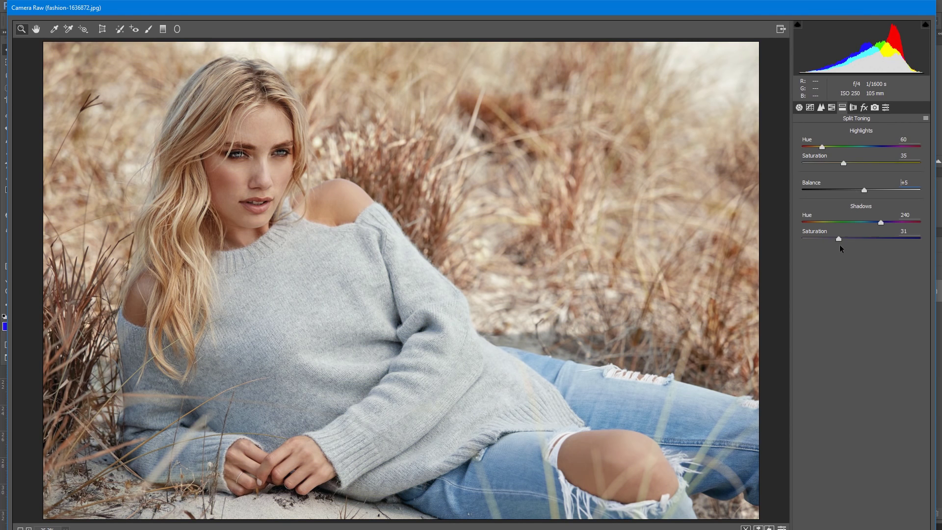
Raise the highlights saturation to 65 and the shadows saturation to 67, and shift the shadows hue to 287
drag(870, 165, 880, 166)
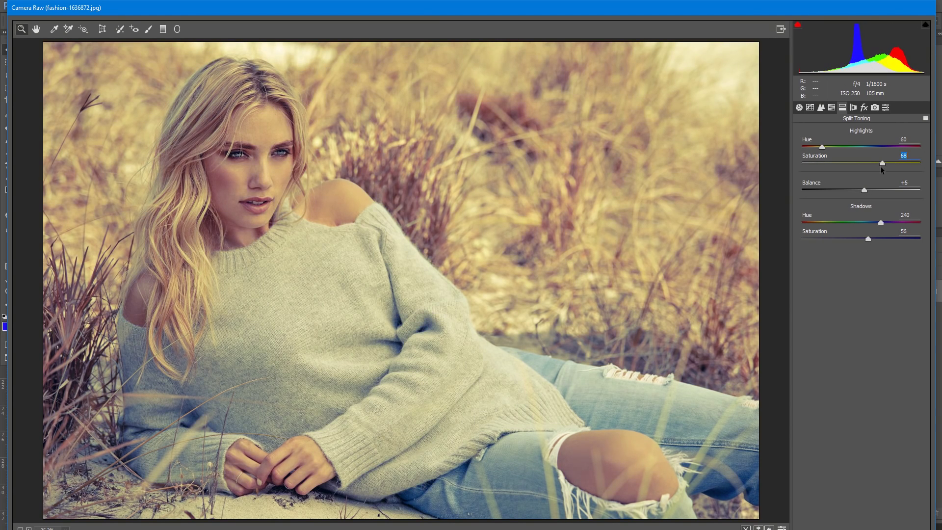
drag(868, 239, 852, 224)
drag(850, 222, 897, 225)
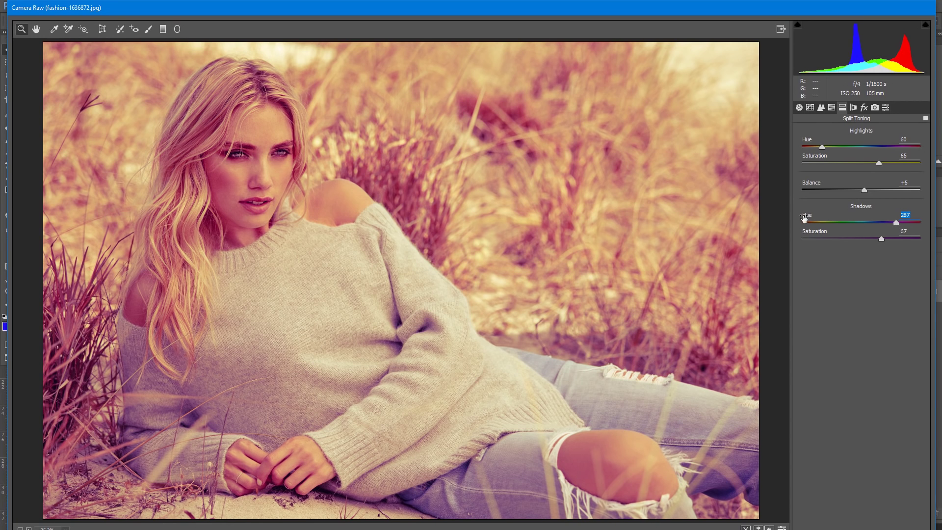
Compare the photo before and after, set the shadows hue to 240, and apply the Camera Raw filter
key(p)
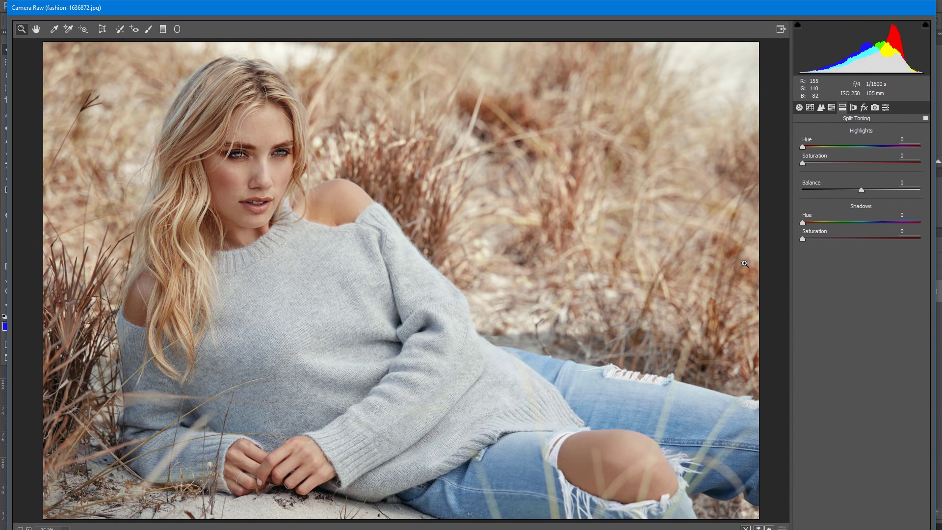
key(p)
key(p)
key(p)
drag(889, 223, 880, 223)
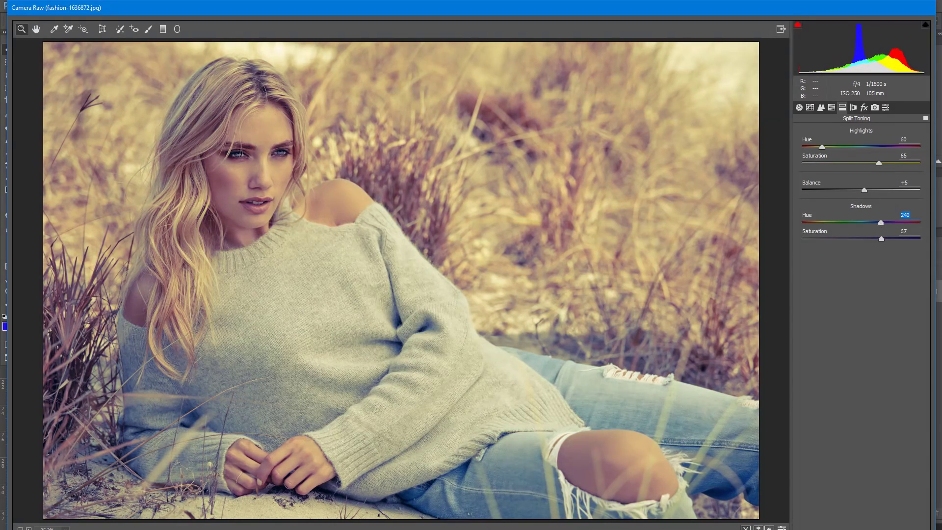
key(Return)
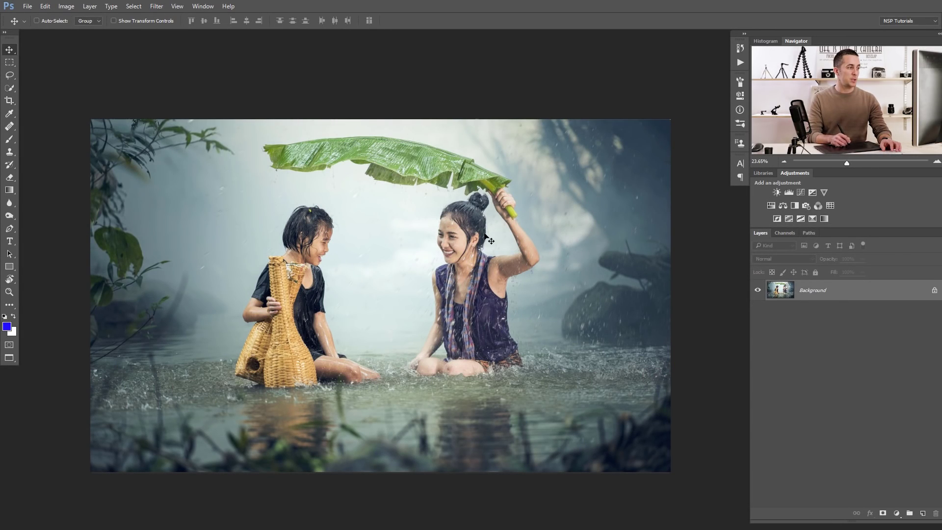
Add a Curves adjustment layer to the waterside photo and lower the Blue channel's white point to output 209
click(897, 513)
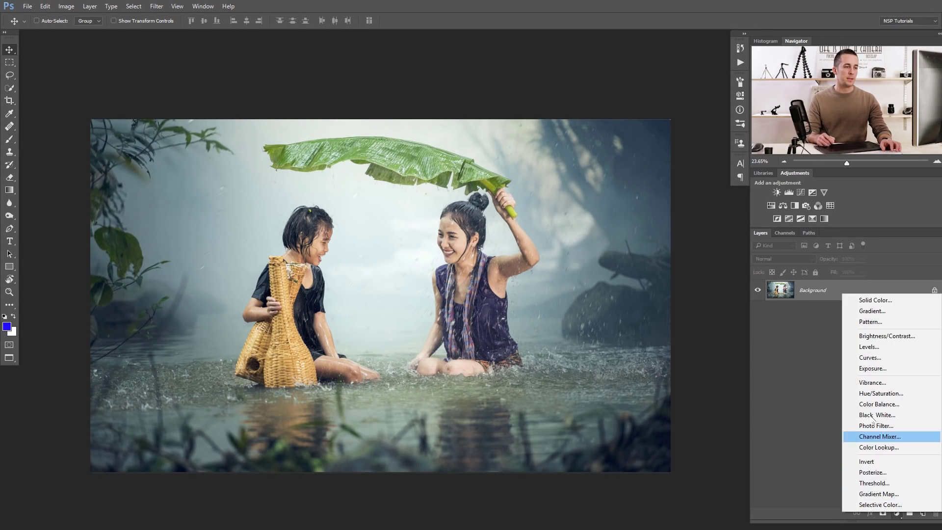
click(873, 363)
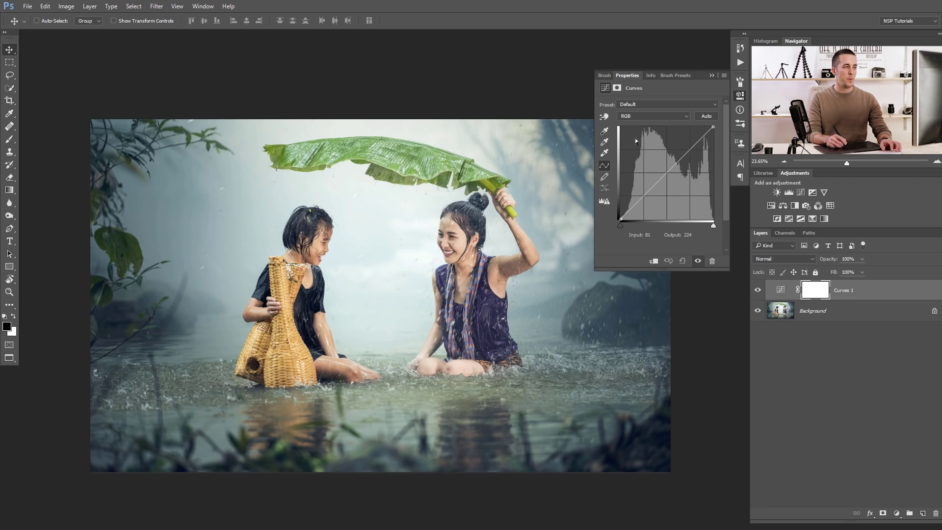
click(652, 115)
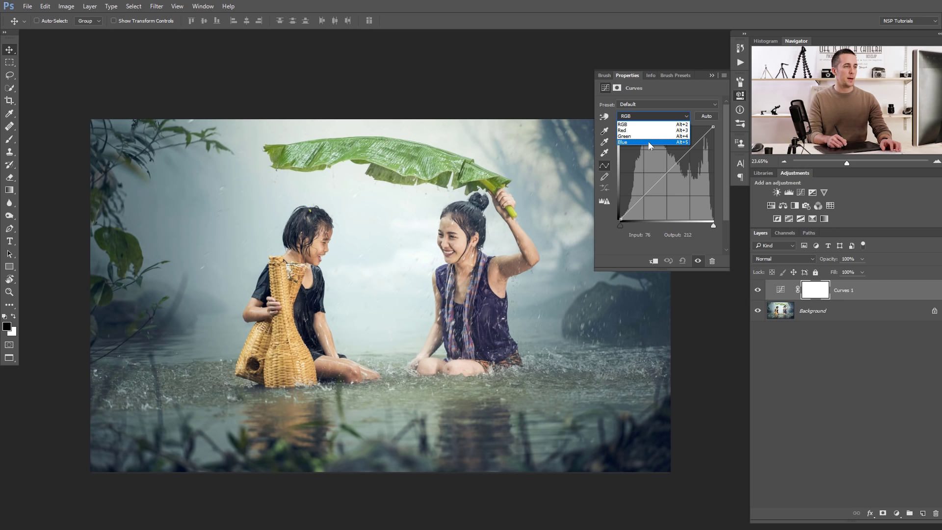
click(648, 142)
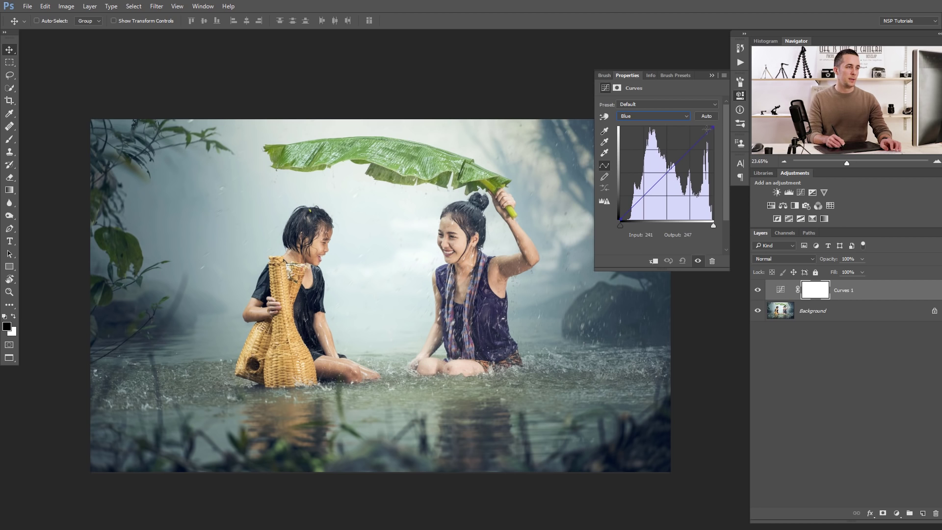
drag(713, 126, 714, 129)
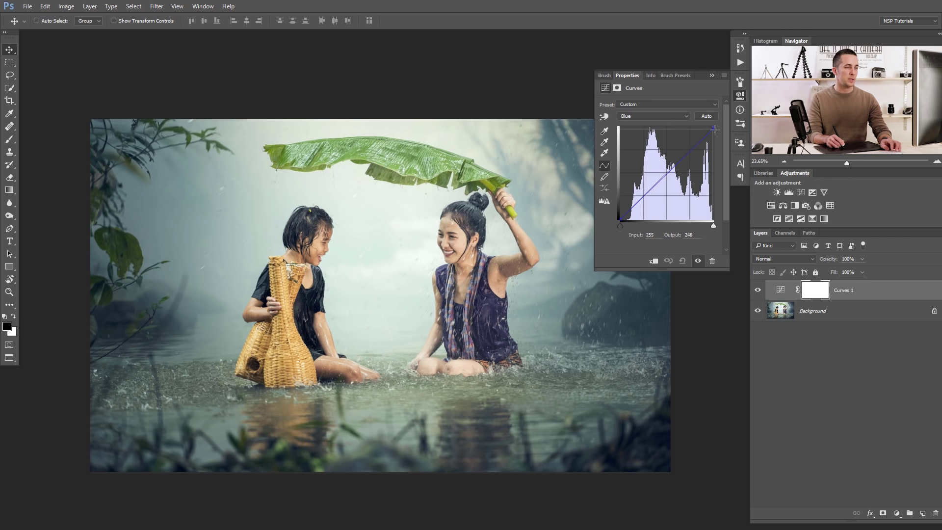
drag(714, 128, 719, 144)
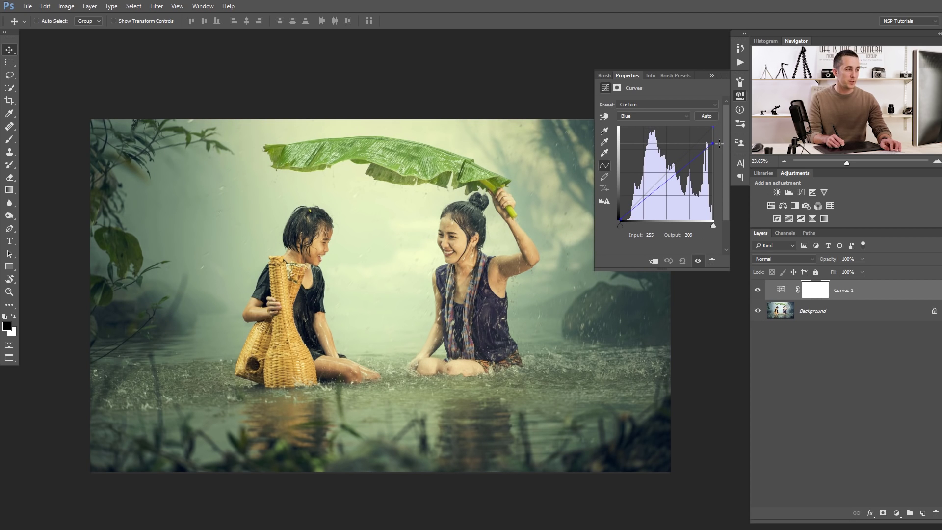
In the Blue channel of the waterside photo's curve, lower the white point to output 194 and raise the black point to output 52
drag(720, 144, 721, 146)
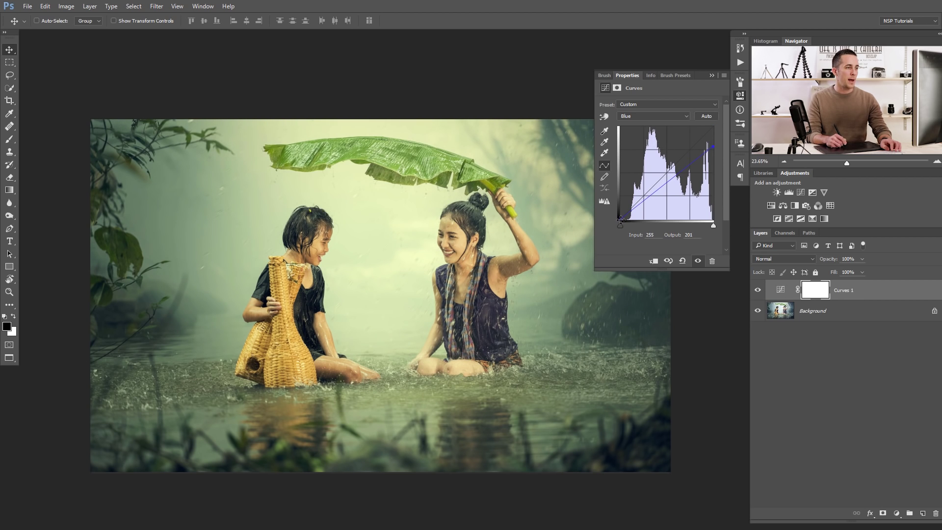
drag(620, 219, 618, 207)
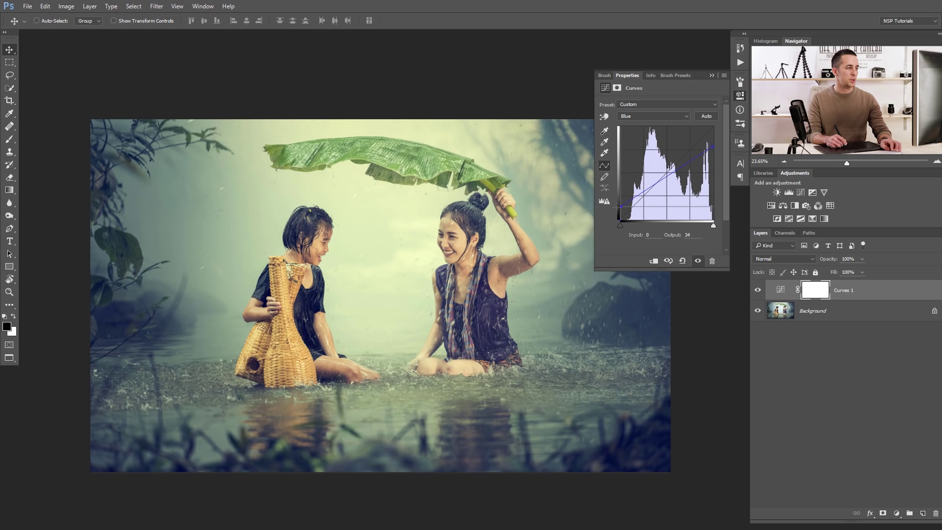
drag(714, 146, 714, 149)
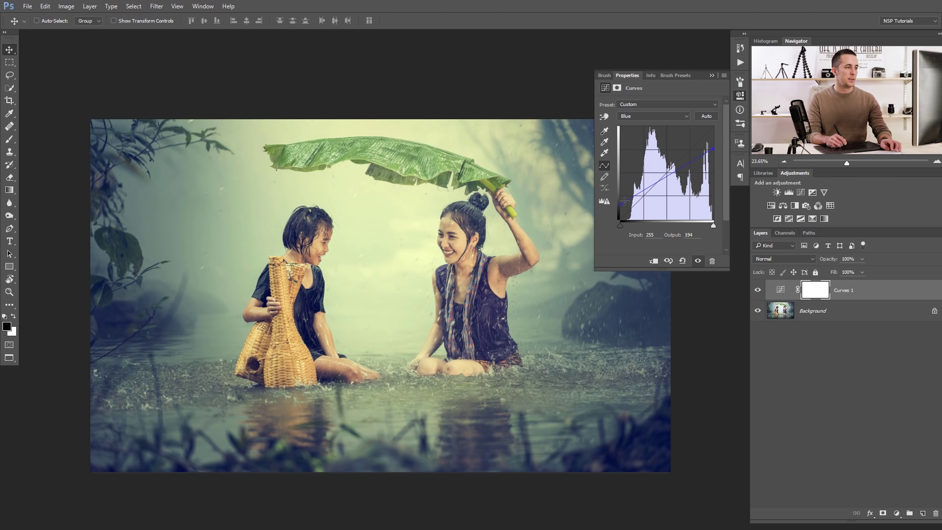
drag(619, 205, 620, 201)
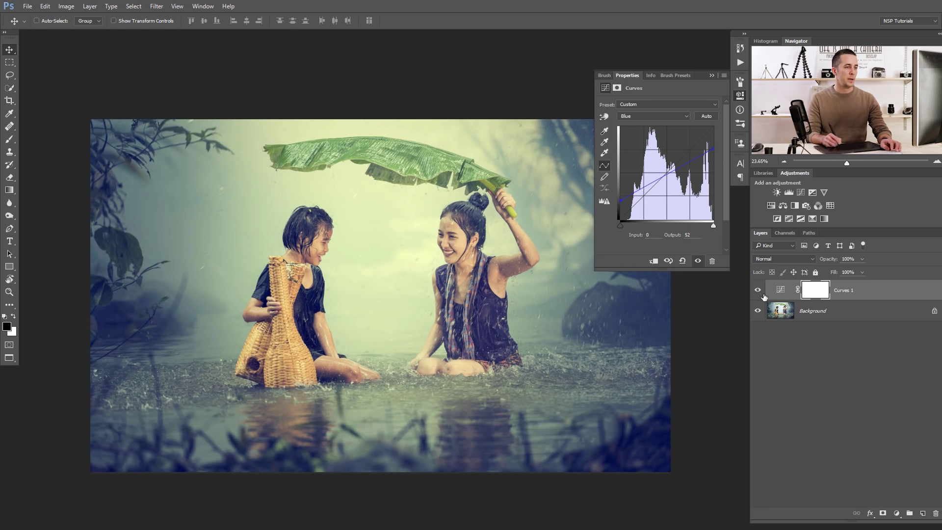
Compare the waterside photo with and without the Curves adjustment layer
click(758, 291)
click(757, 293)
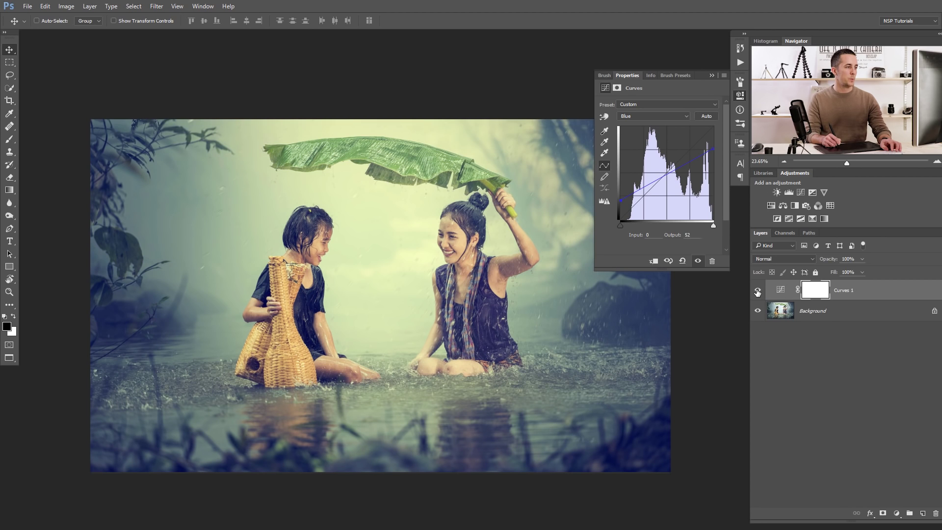
click(757, 293)
click(757, 293)
click(757, 292)
click(758, 292)
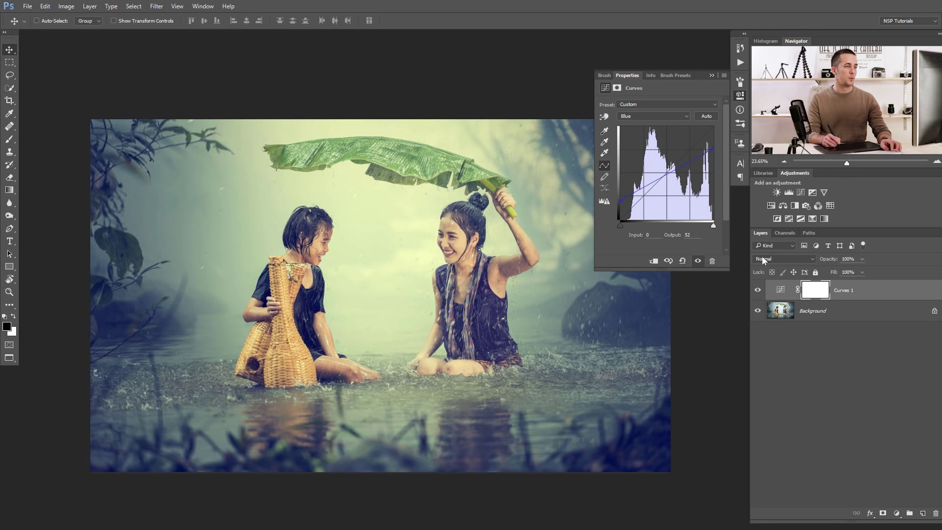
Add contrast with an S-curve on the combined RGB curve, lowering a shadow point at input 67 to output 53, and compare before and after
click(649, 117)
click(637, 127)
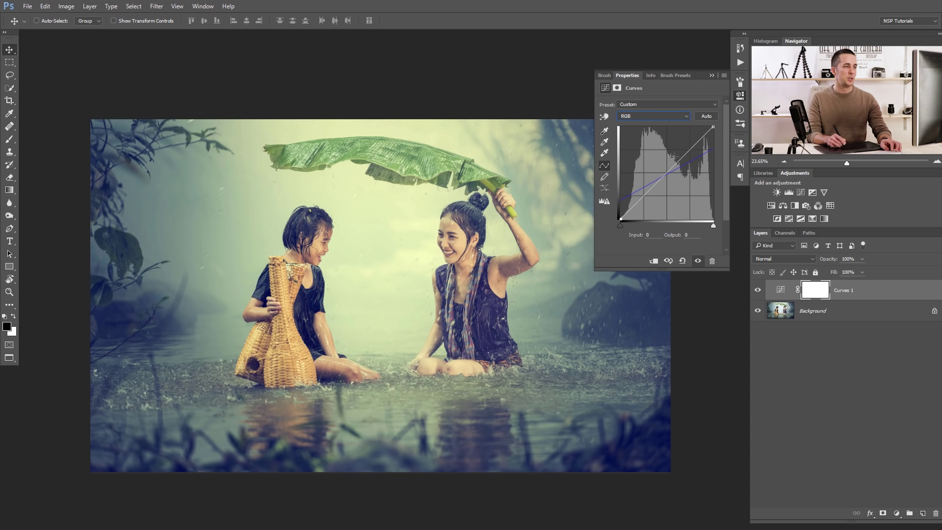
click(686, 151)
drag(646, 194, 644, 198)
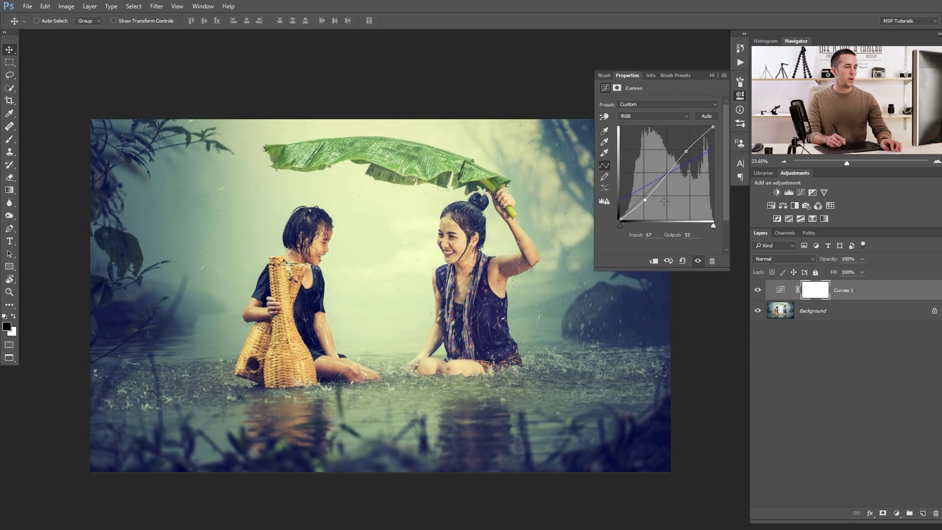
click(758, 290)
click(757, 291)
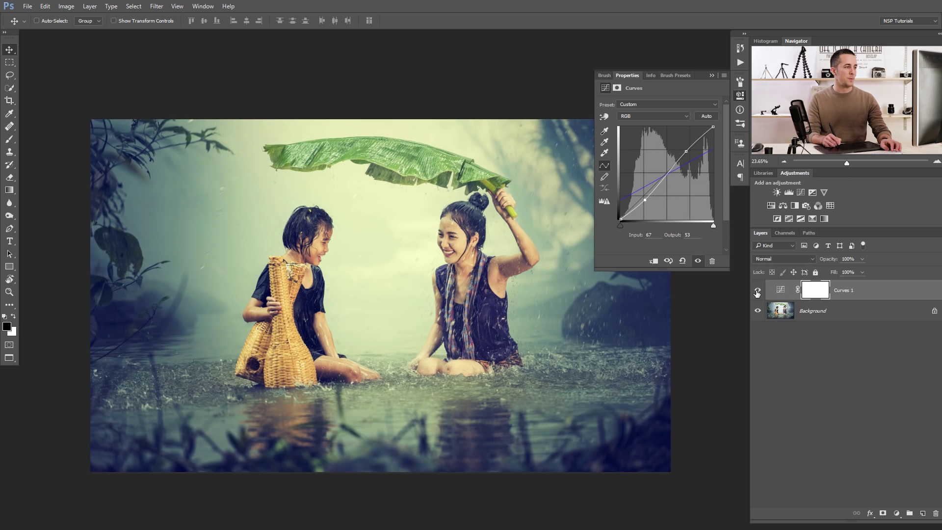
click(757, 290)
click(757, 291)
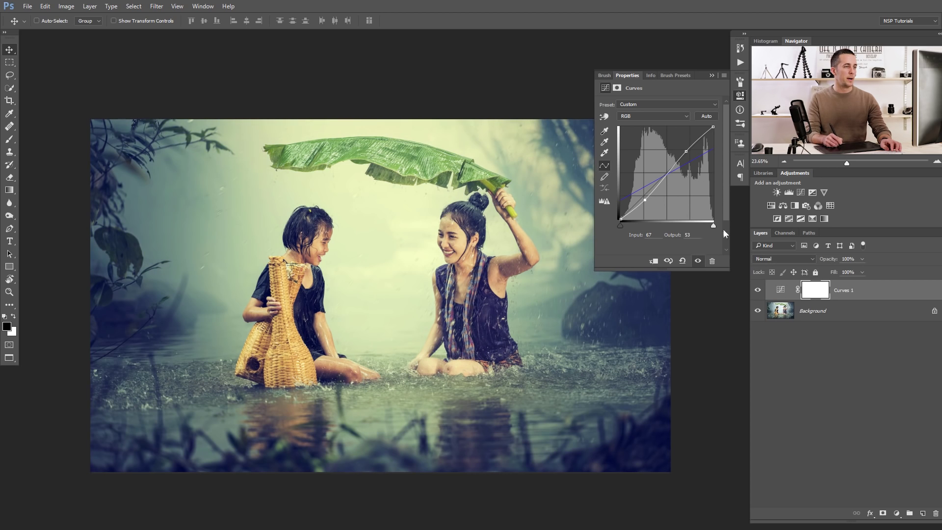
Reset the Blue channel curve by returning its white point to output 255 and its black point to output 0
click(663, 116)
click(658, 142)
drag(713, 149, 713, 127)
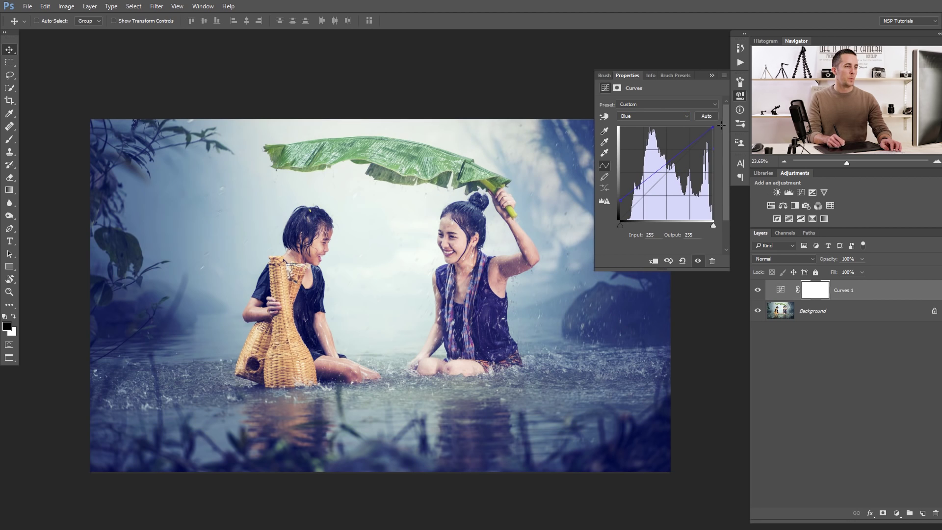
drag(620, 201, 620, 218)
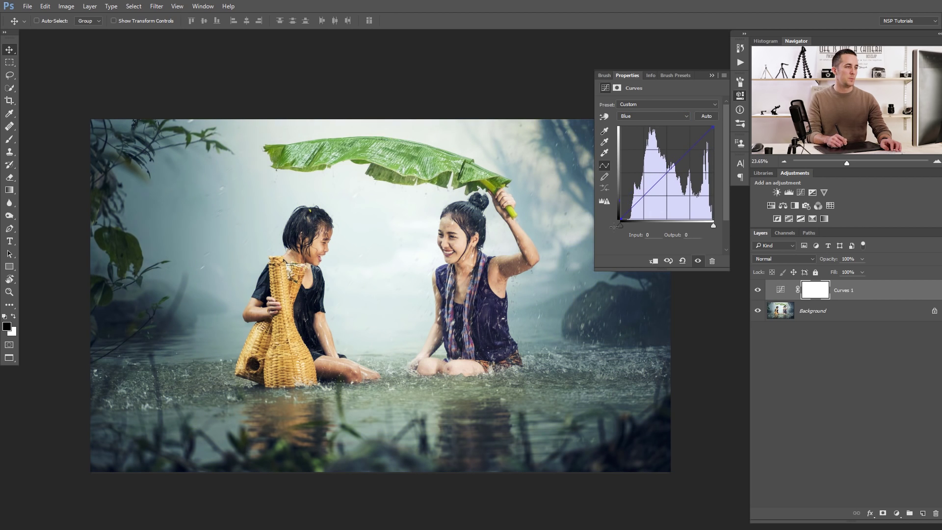
In the Red channel, raise the black point and lower the white point to output 208 at input 255
click(657, 117)
click(654, 130)
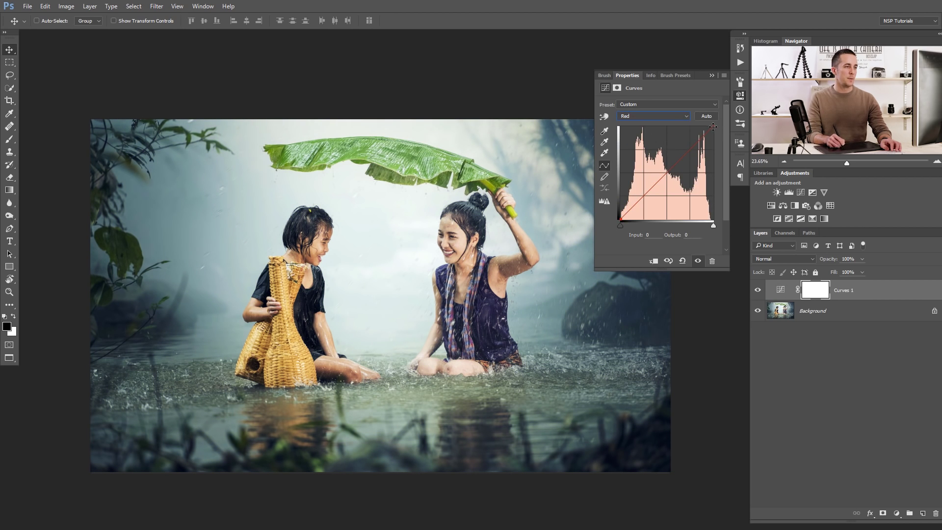
drag(713, 127, 699, 127)
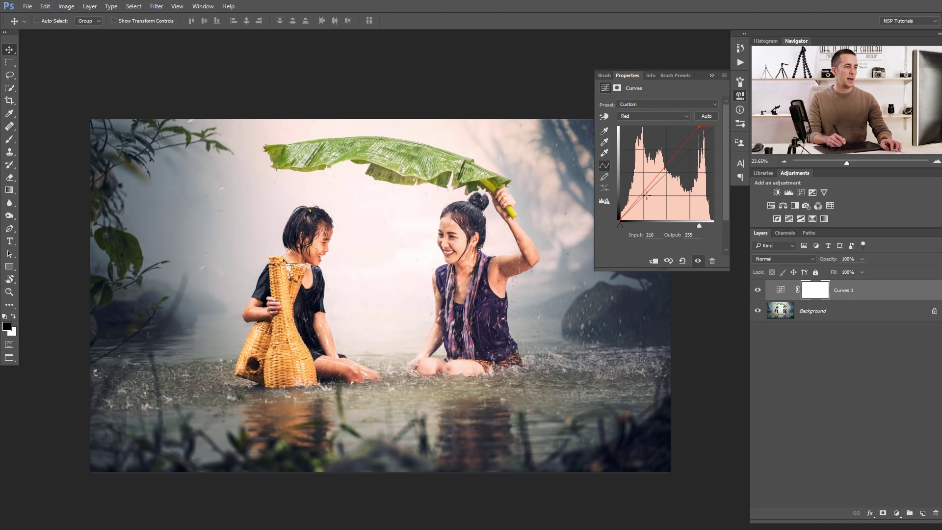
click(620, 220)
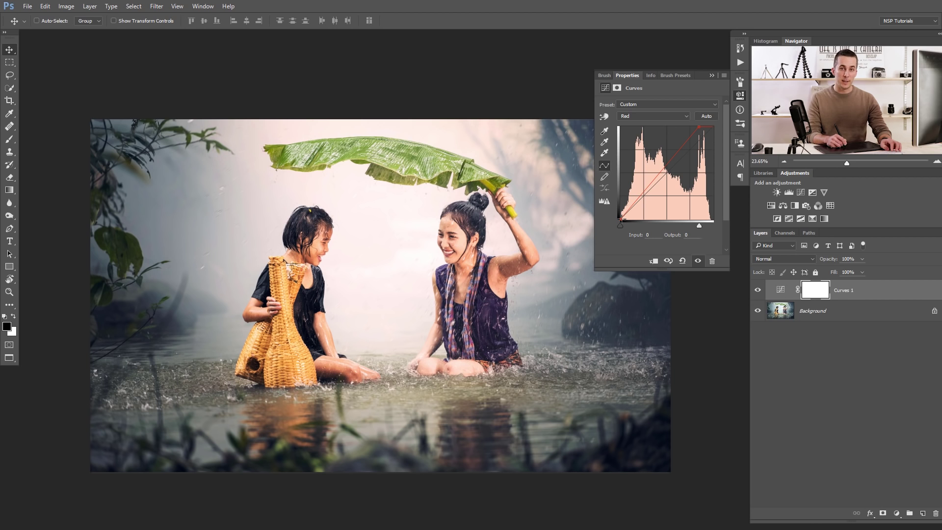
mouse_move(620, 221)
mouse_down()
mouse_move(647, 222)
mouse_move(619, 221)
mouse_move(620, 209)
mouse_up()
drag(700, 128, 722, 145)
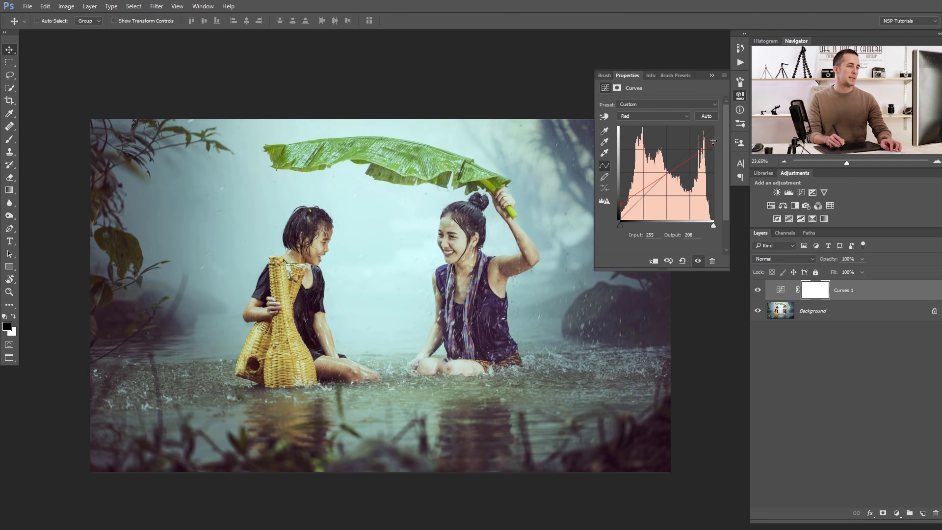
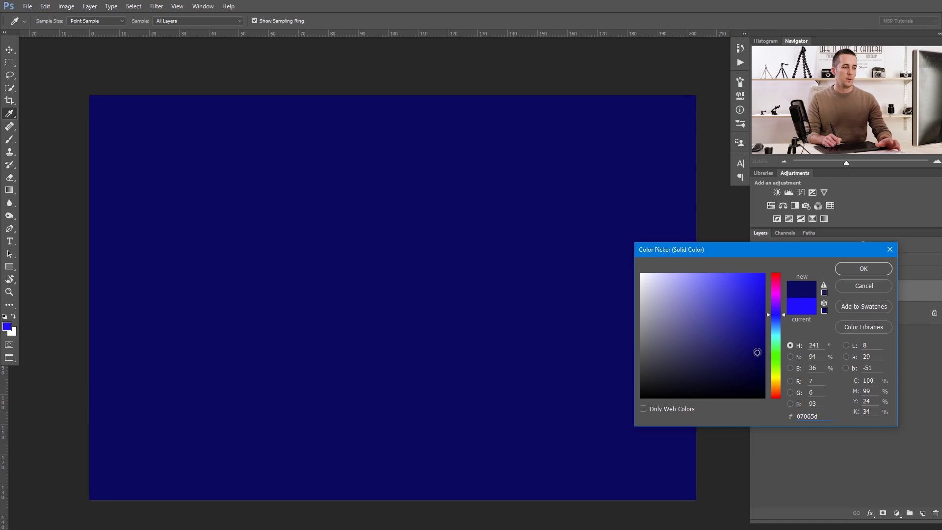
Set the solid color fill above the seascape to bright blue 0400ff and change its blend mode to Exclusion
drag(759, 357, 767, 274)
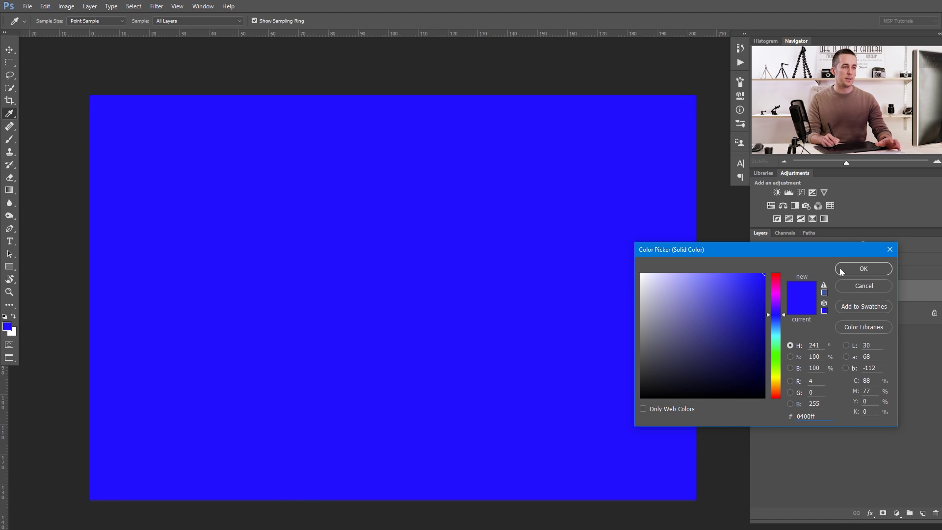
click(853, 270)
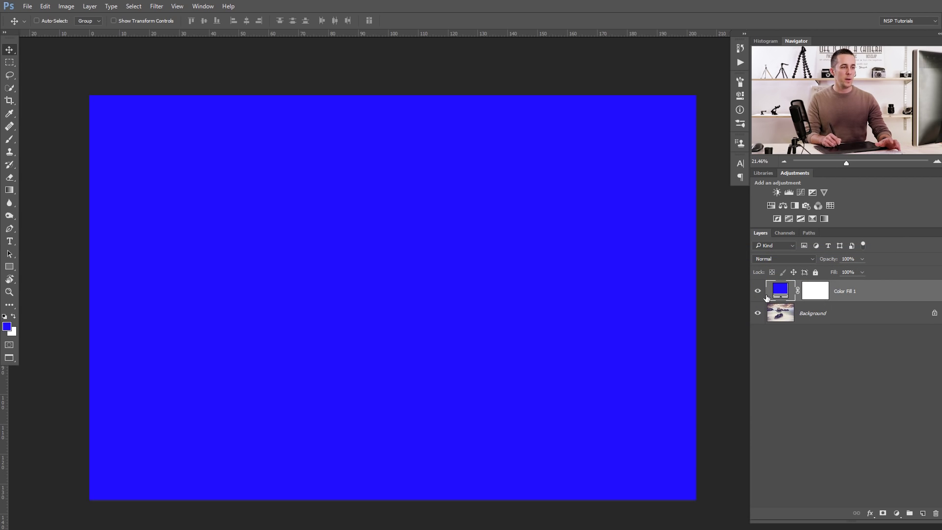
click(782, 259)
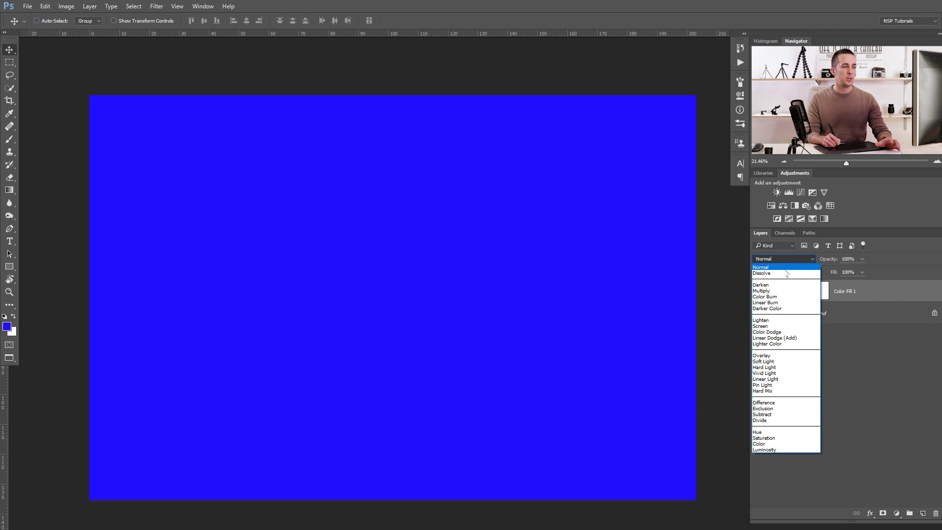
click(777, 413)
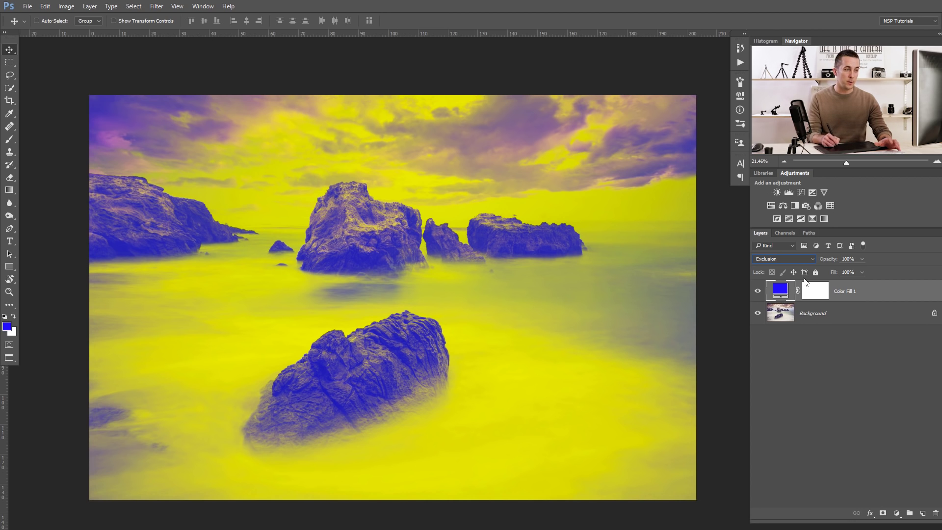
Try red ff0000, green 00ff06 and black as the Exclusion fill's color, and apply dark red 8c1212
double_click(780, 293)
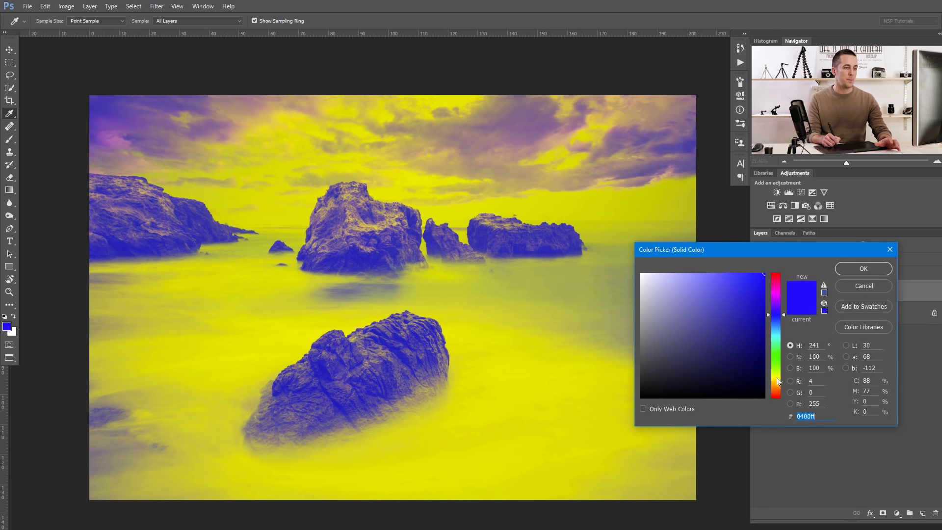
drag(776, 302, 779, 266)
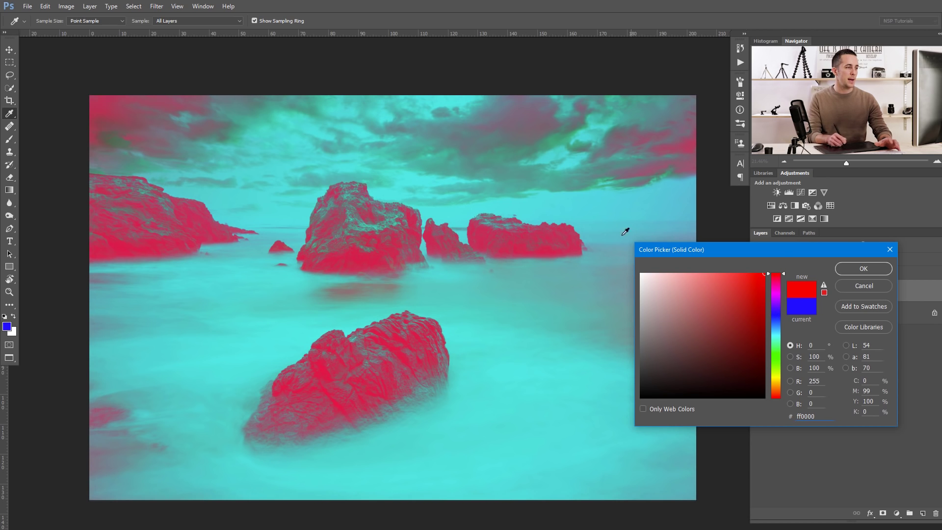
click(775, 356)
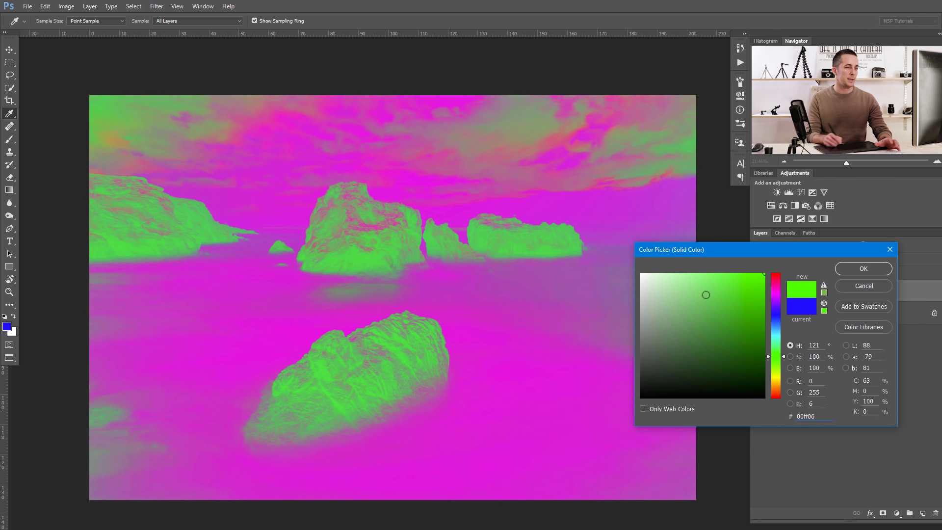
drag(777, 299, 770, 398)
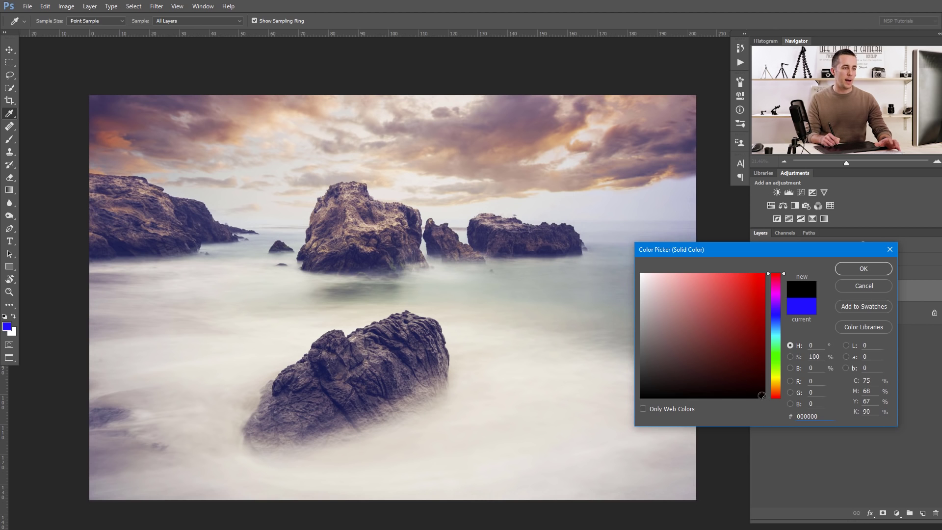
drag(762, 391, 751, 331)
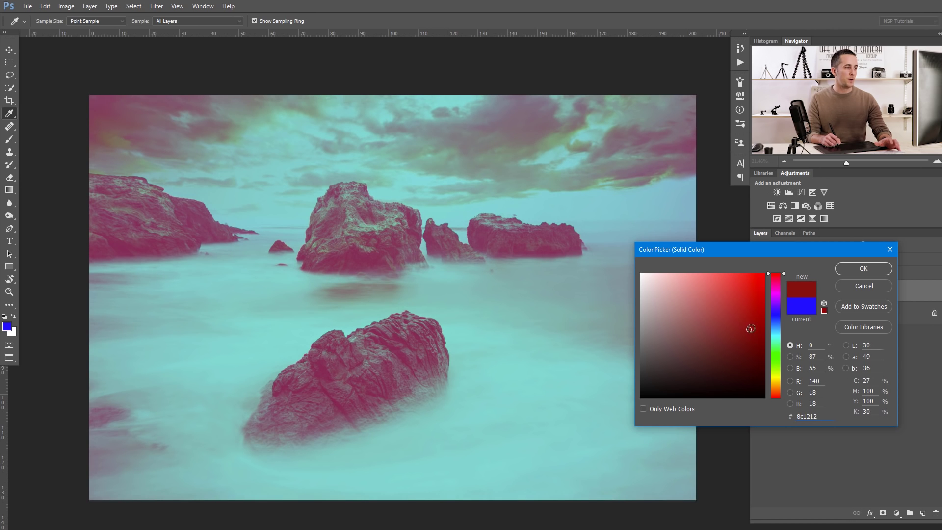
click(850, 273)
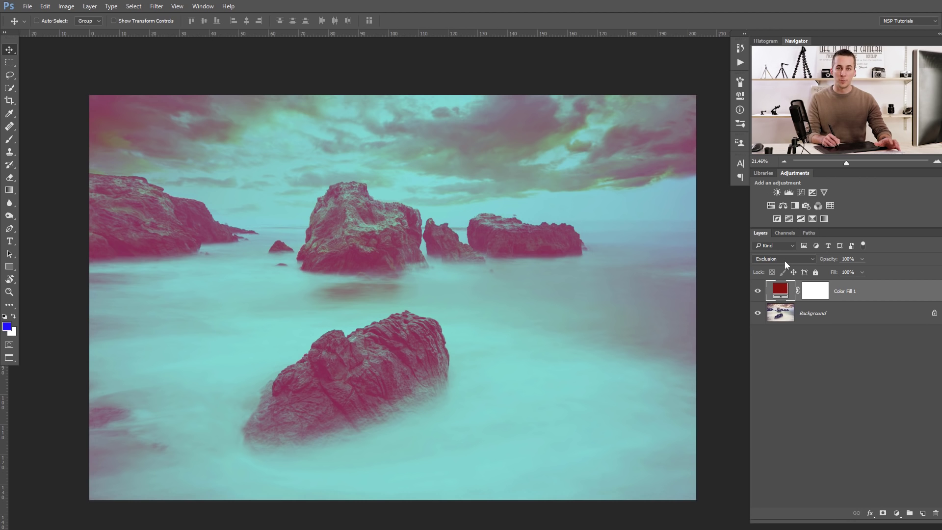
Recolor the Exclusion fill layer with a deeper, darker red at hue 0 and apply it
double_click(784, 291)
drag(746, 326, 760, 344)
drag(776, 290, 776, 398)
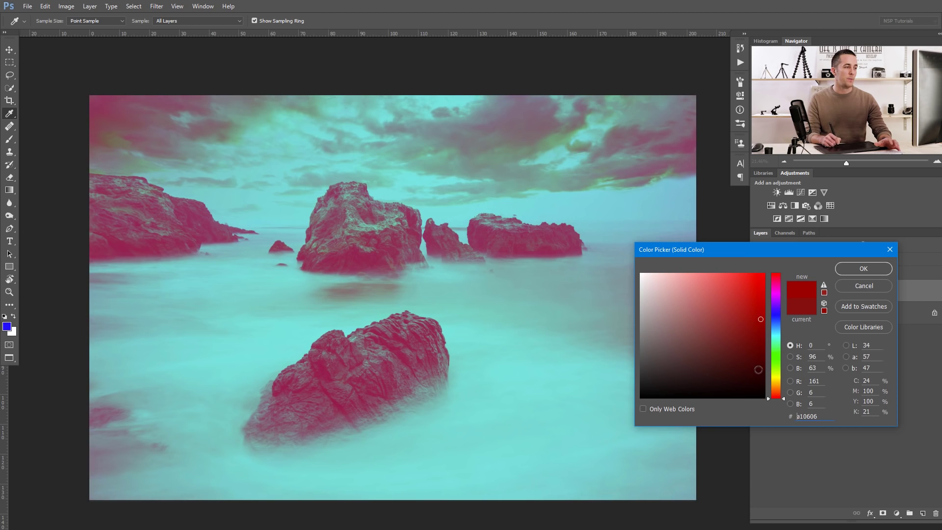
mouse_move(758, 348)
mouse_down()
mouse_move(746, 347)
mouse_move(752, 360)
mouse_move(707, 352)
mouse_move(753, 353)
mouse_up()
click(849, 268)
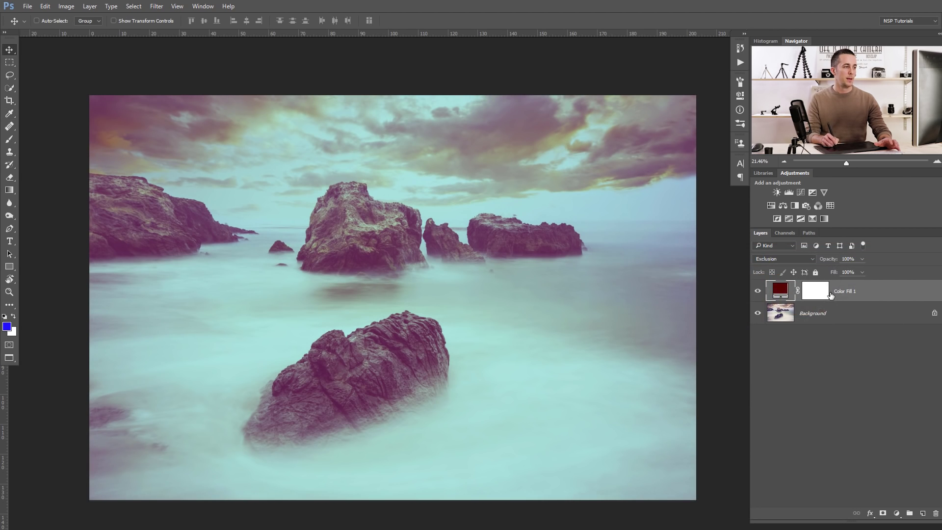
Compare the seascape with and without the dark red Exclusion fill layer
click(758, 291)
click(758, 290)
click(757, 290)
click(758, 291)
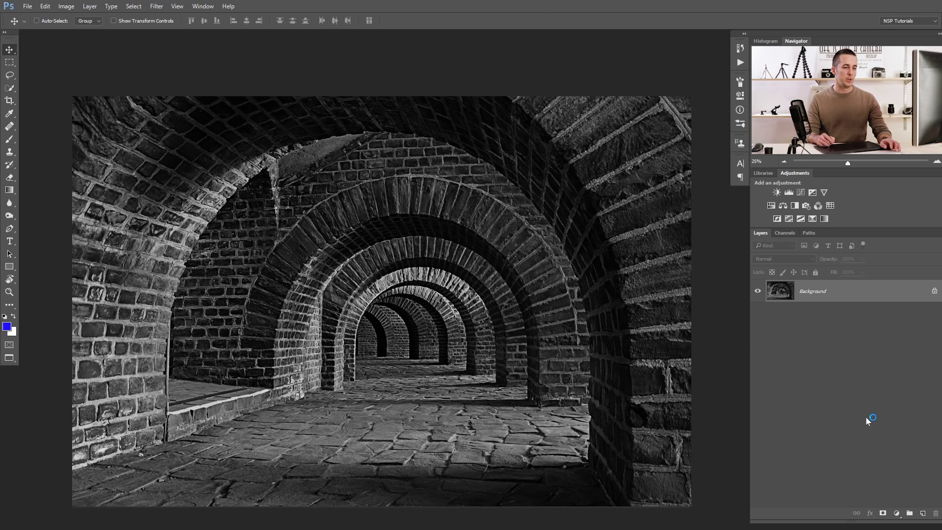
Add a Gradient Map adjustment layer to the brick arches photo and open its gradient for editing
click(897, 513)
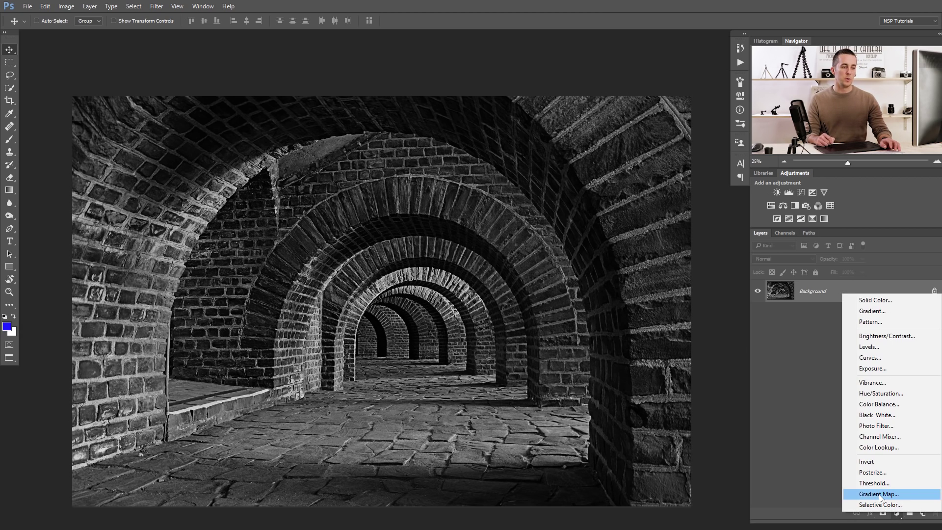
click(877, 497)
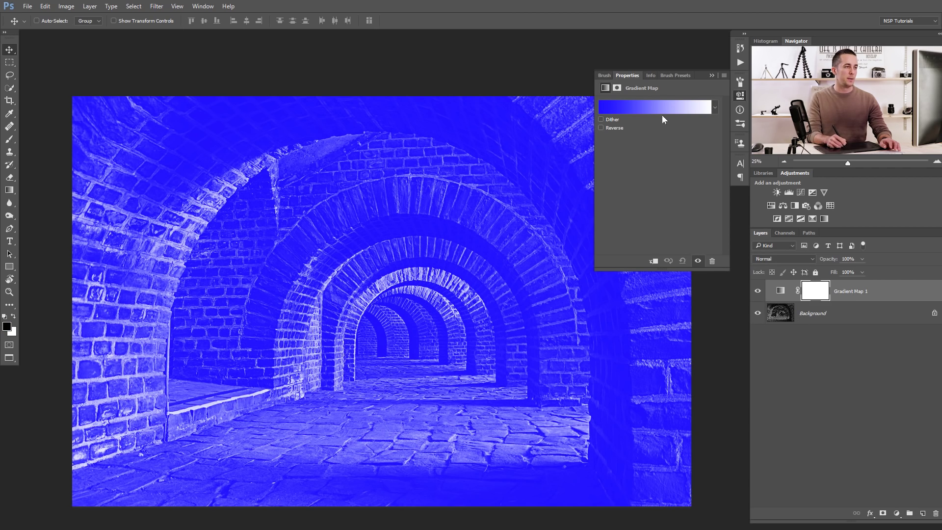
click(647, 108)
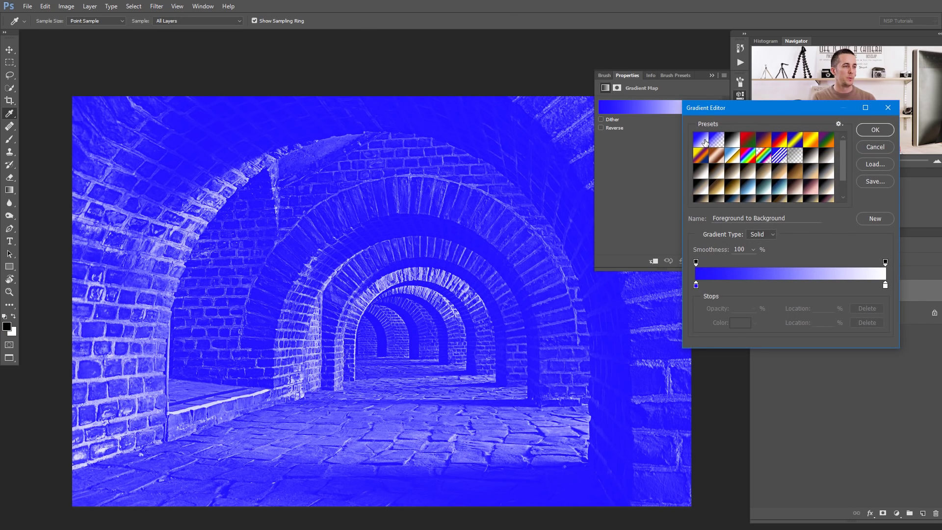
Try the Black, White preset and several color presets on the Gradient Map, and choose the Sepia-Blue 1 gradient
click(731, 140)
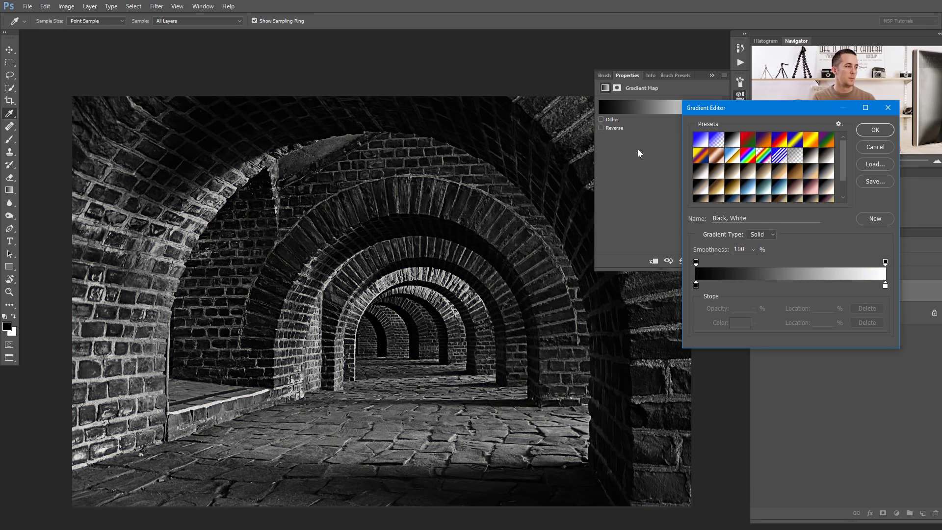
click(753, 146)
click(764, 142)
click(778, 142)
drag(842, 162, 841, 181)
click(746, 187)
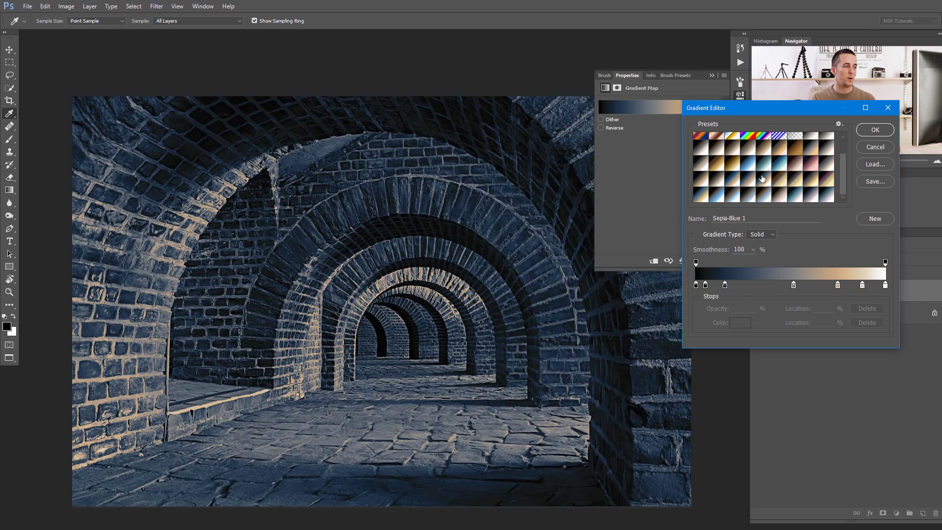
Reset the gradient presets in the Gradient Editor to the default set
scroll(794, 167, up, 1)
click(839, 124)
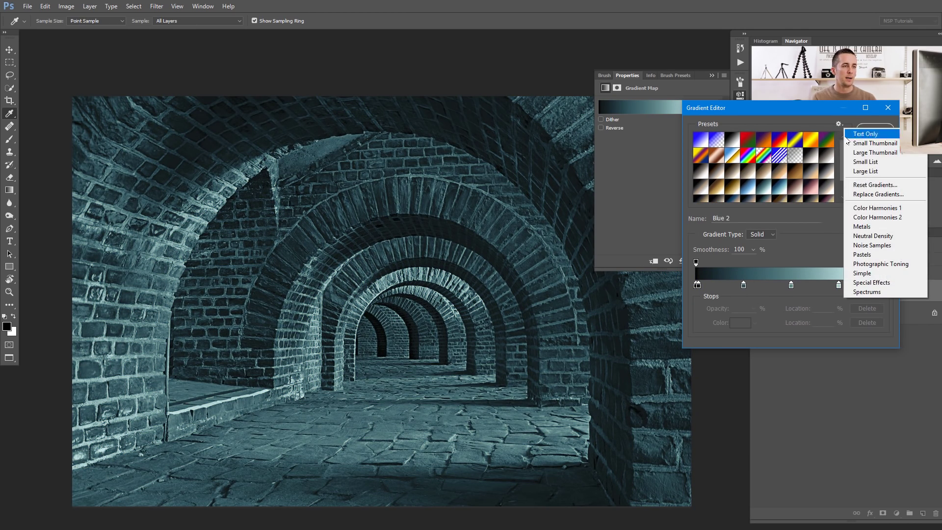
click(871, 185)
click(432, 216)
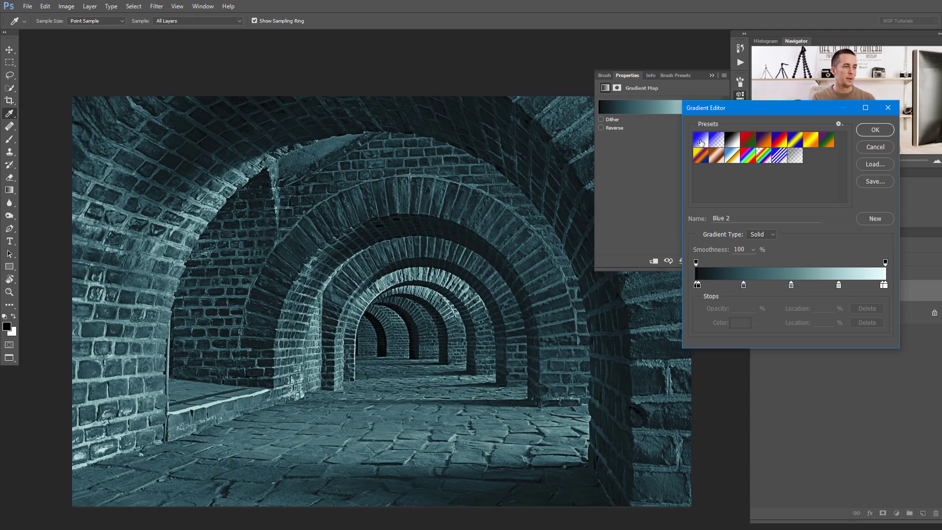
Try several default presets on the Gradient Map, including Blue, Red, Yellow and Orange, Yellow, Orange
click(734, 143)
click(748, 142)
click(778, 141)
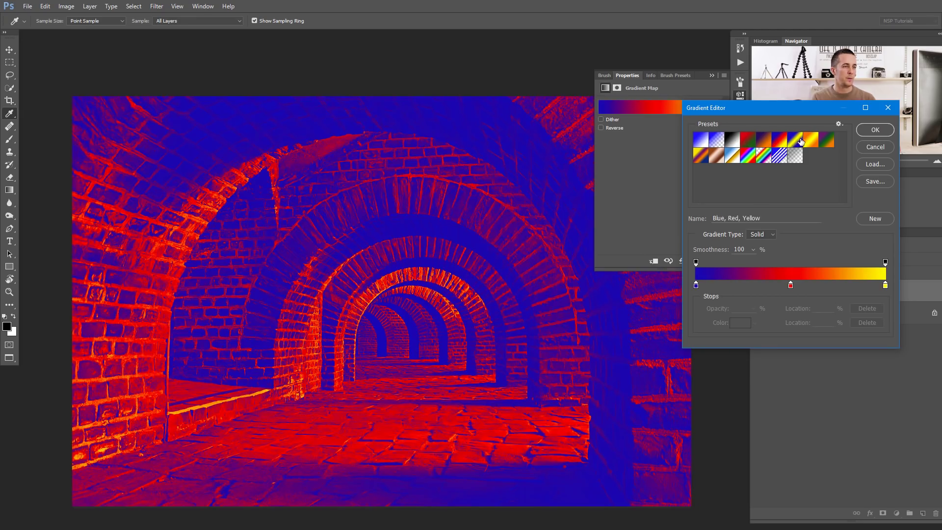
click(795, 141)
click(810, 141)
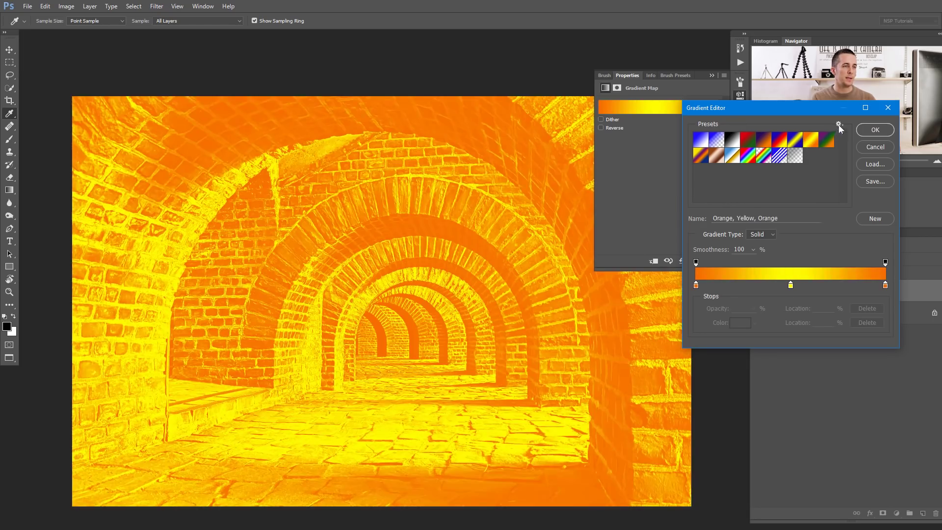
Append the Photographic Toning gradients to the current gradient presets
click(839, 124)
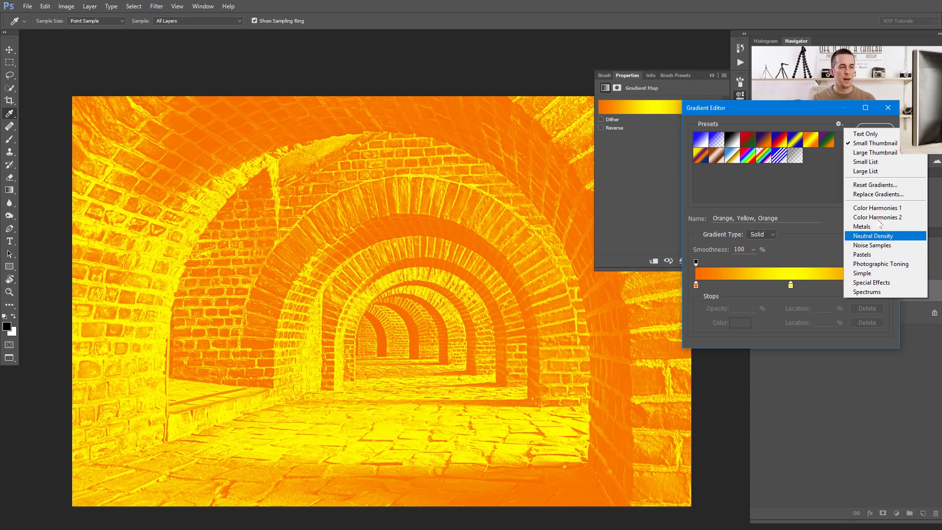
click(876, 264)
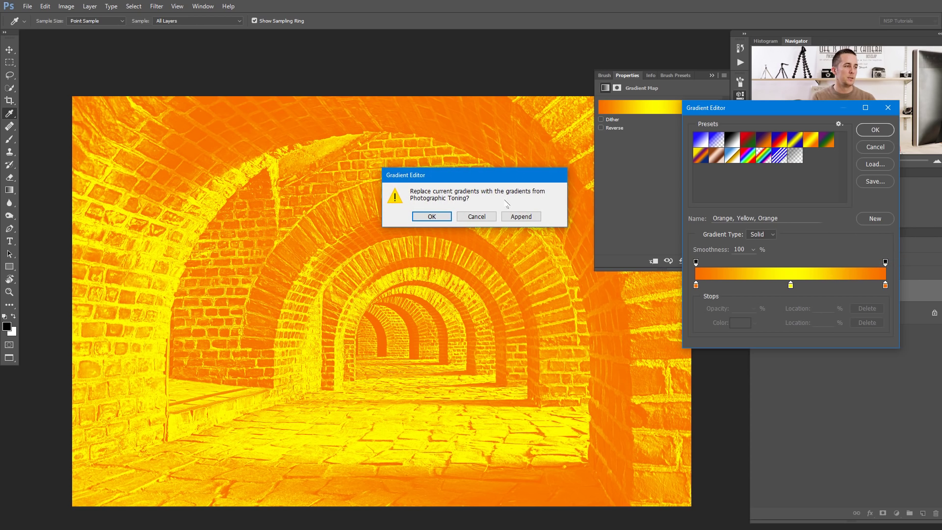
click(521, 217)
Try presets such as Gold 2, Red, Green, Blue, Red, Yellow and Transparent Rainbow on the brick arches photo
scroll(821, 179, down, 1)
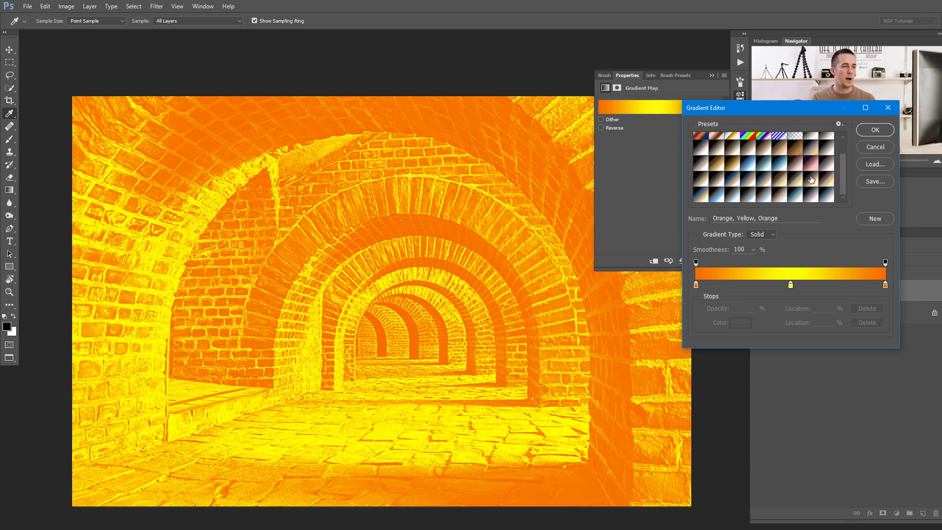
click(780, 177)
click(747, 163)
click(758, 166)
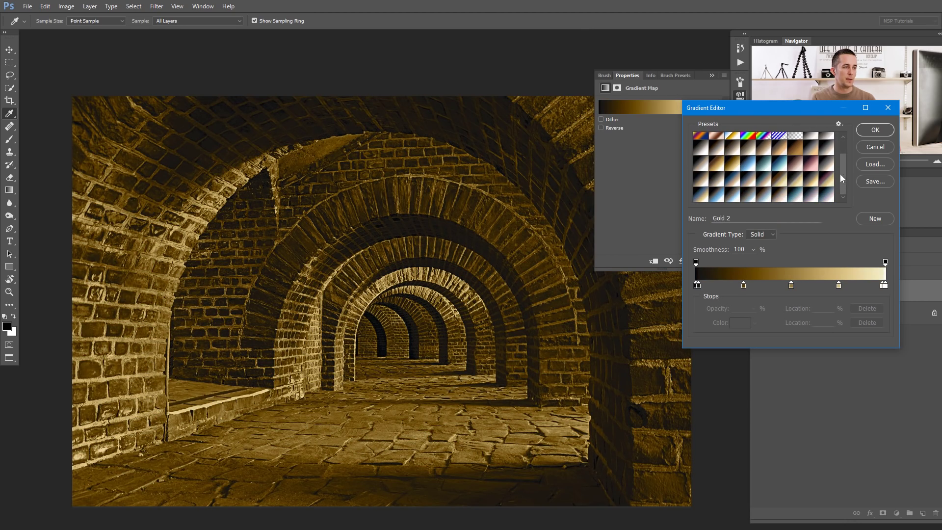
scroll(840, 179, up, 1)
click(747, 140)
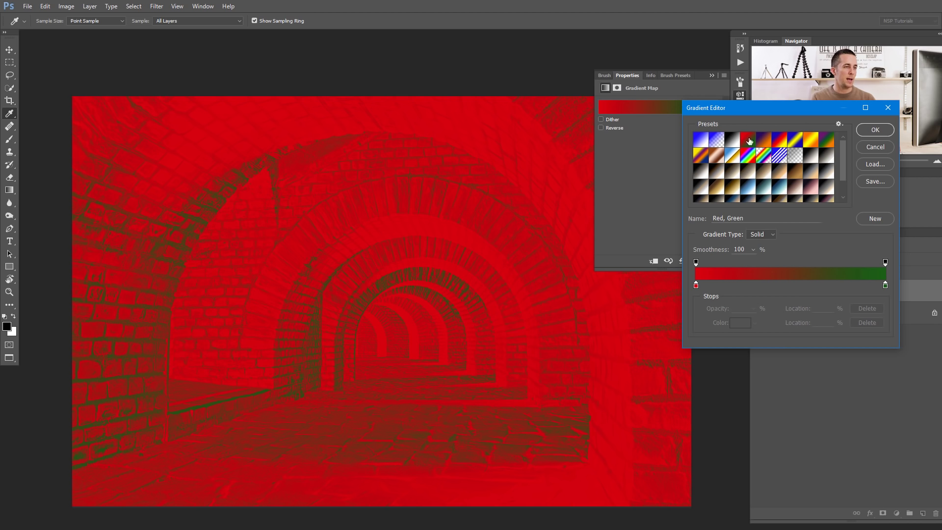
click(780, 142)
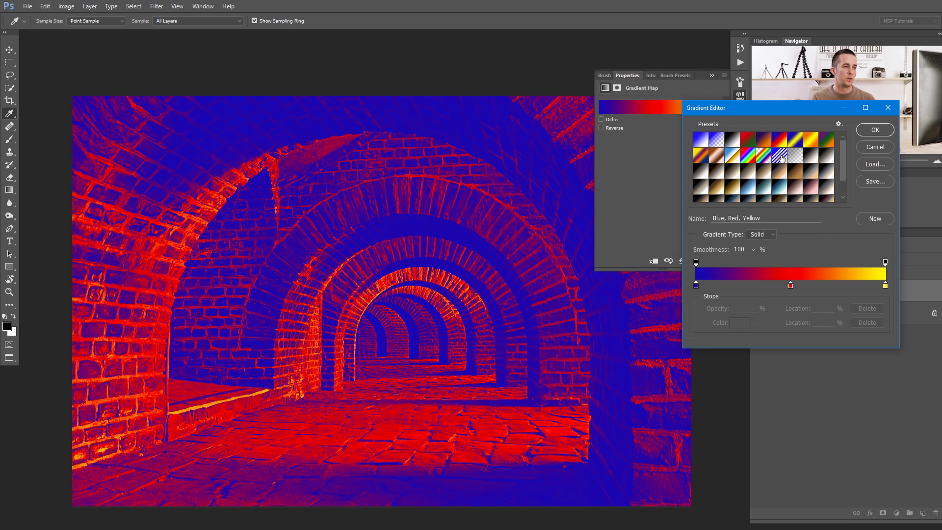
click(765, 155)
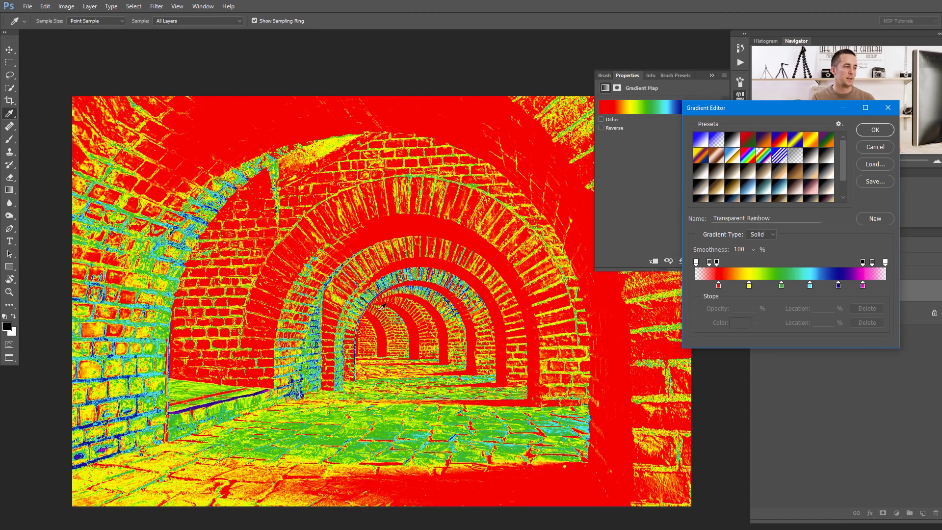
Choose the Red, Green preset and recolor its starting color stop bright blue, 0333e5
click(748, 140)
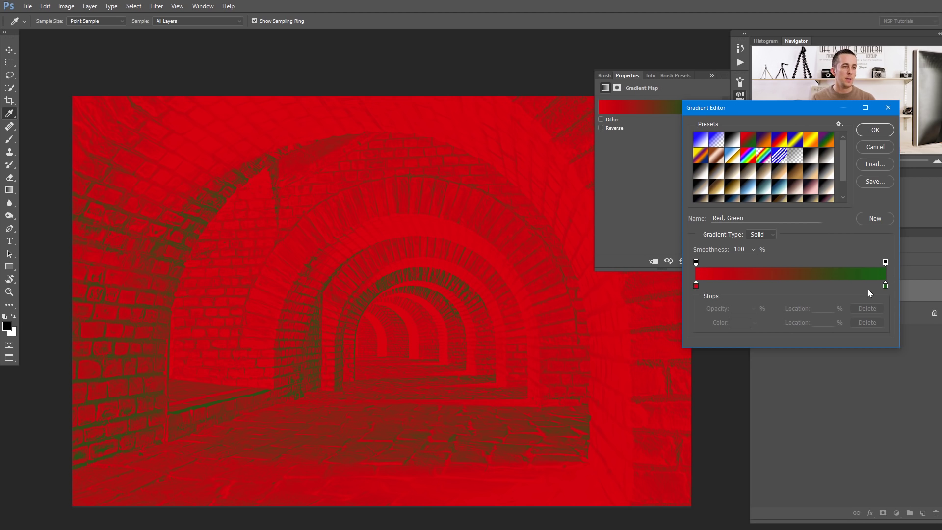
drag(885, 287, 790, 290)
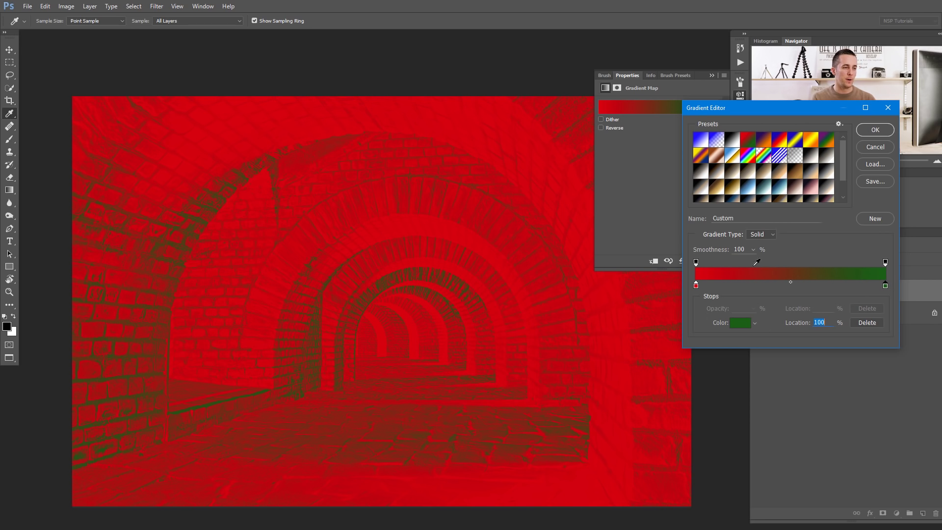
click(696, 287)
click(739, 323)
click(776, 319)
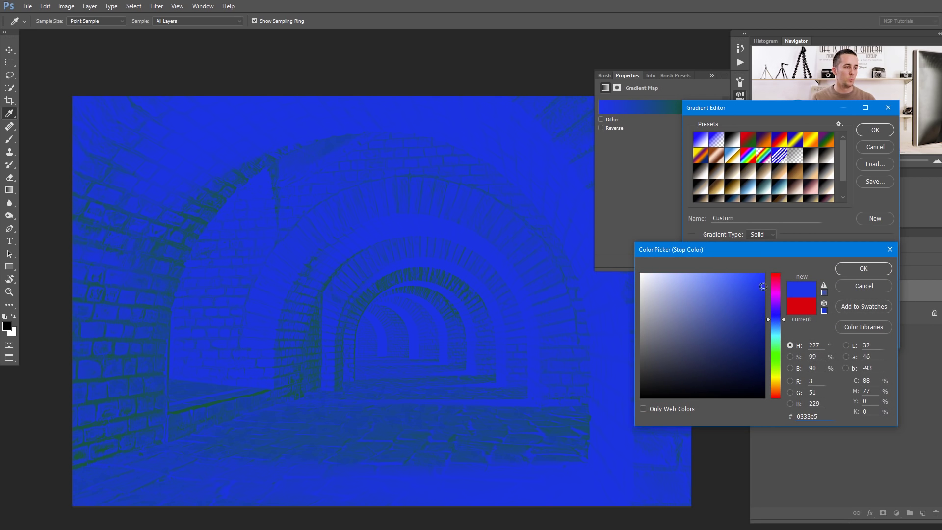
click(864, 268)
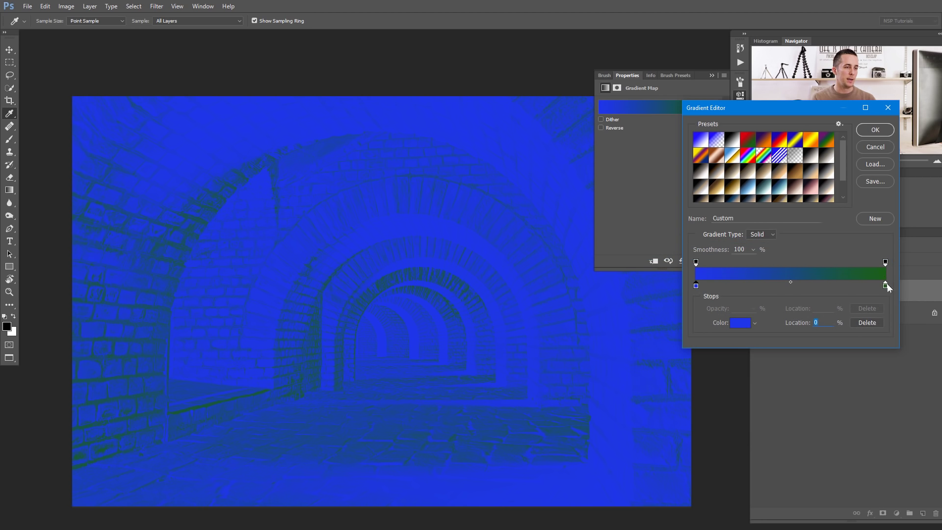
Recolor the gradient's green end stop bright yellow, e6d305, and apply the gradient
click(739, 322)
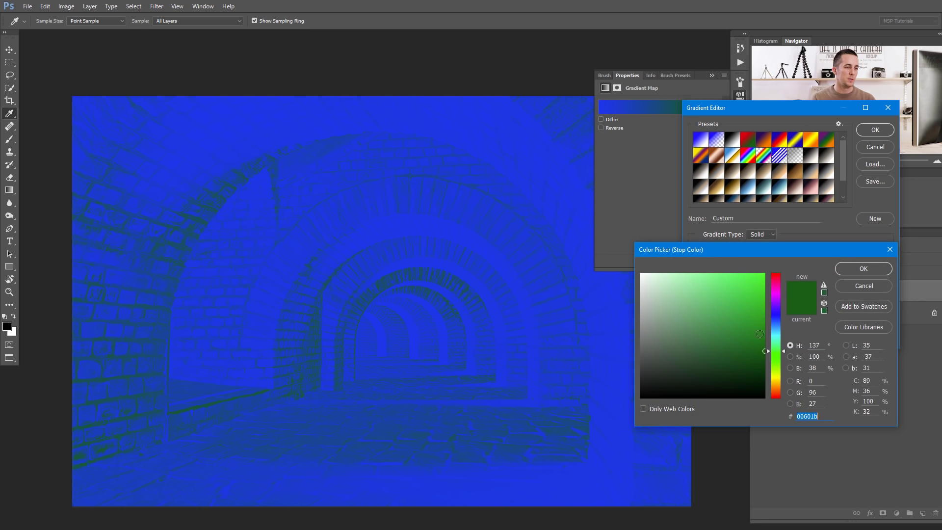
click(776, 379)
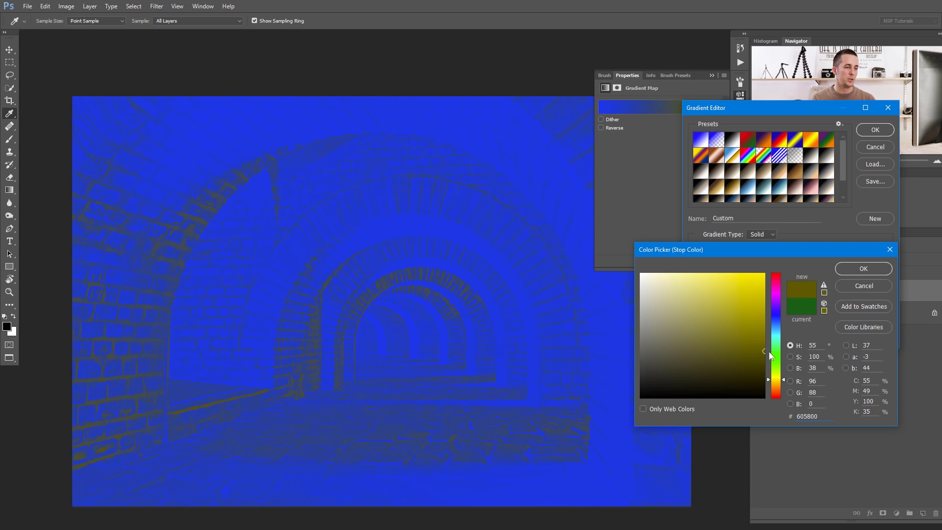
click(762, 295)
click(855, 268)
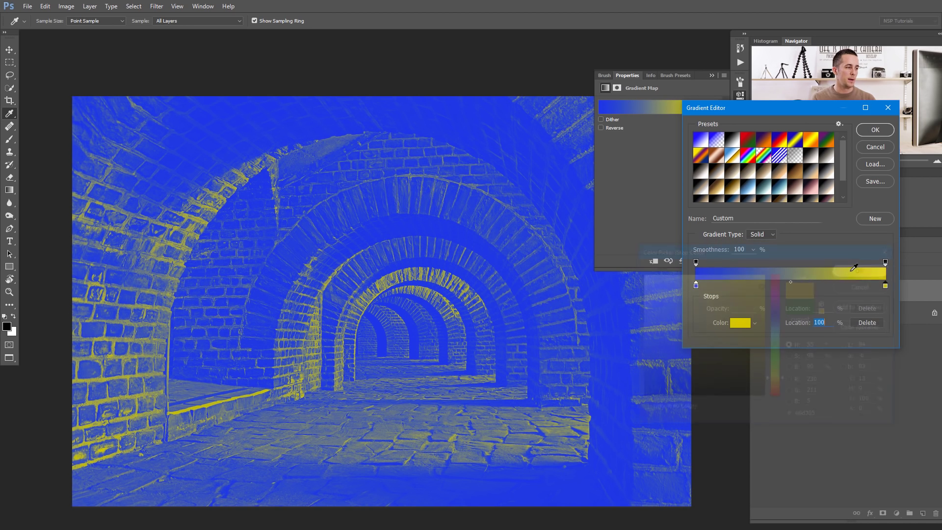
click(875, 130)
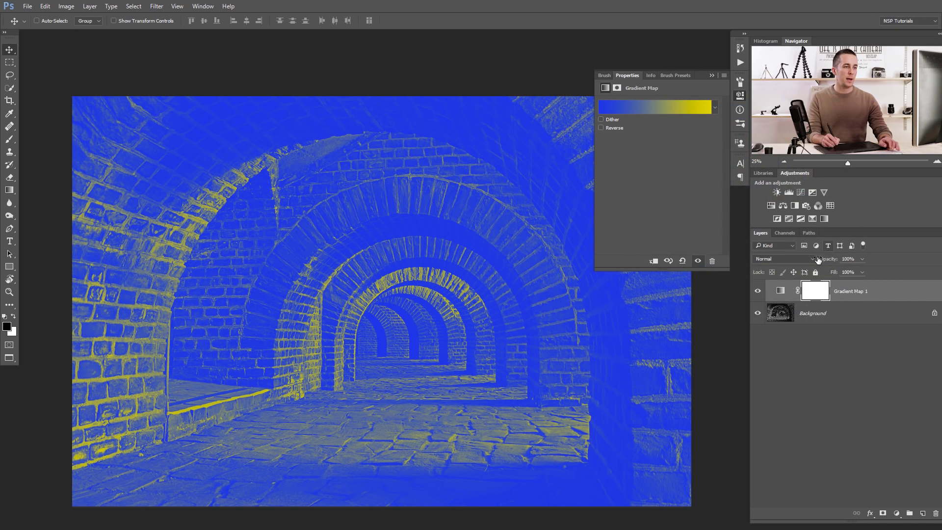
Set the Gradient Map layer's blend mode to Soft Light and compare the photo with and without it
click(789, 259)
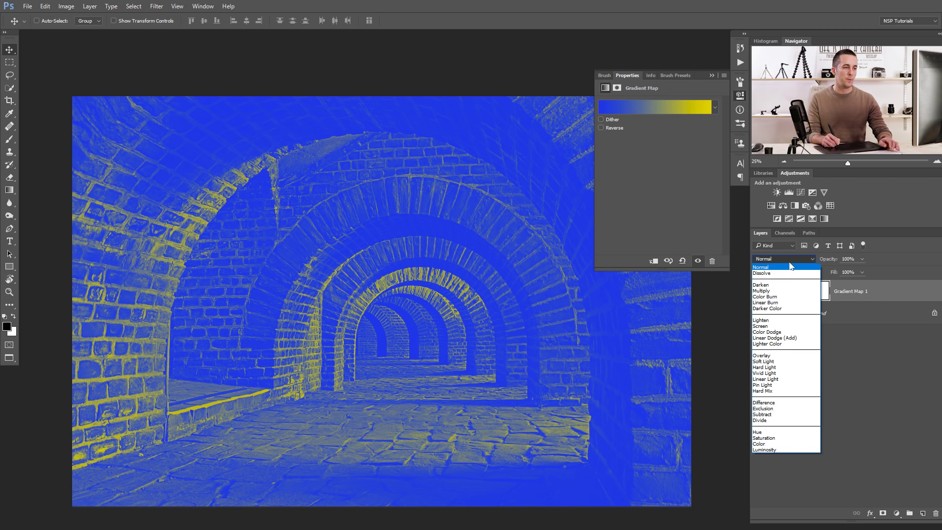
click(770, 363)
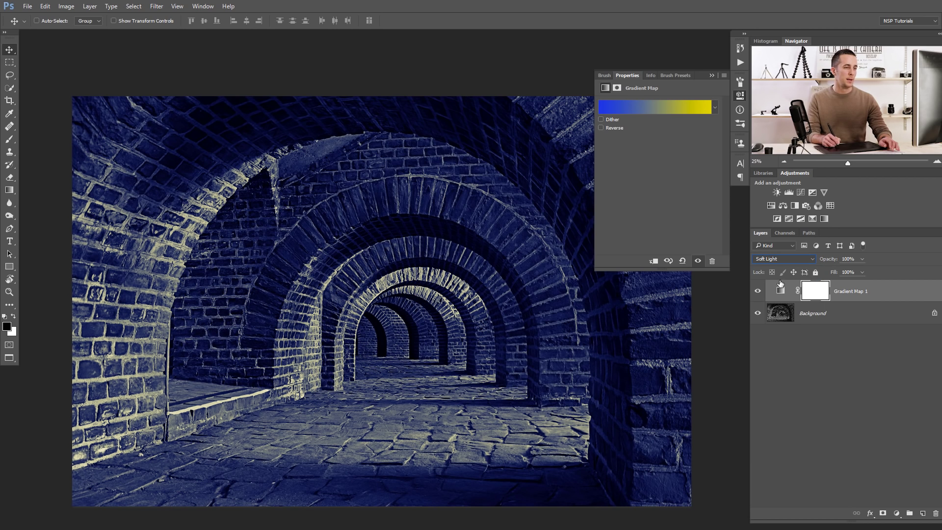
click(758, 292)
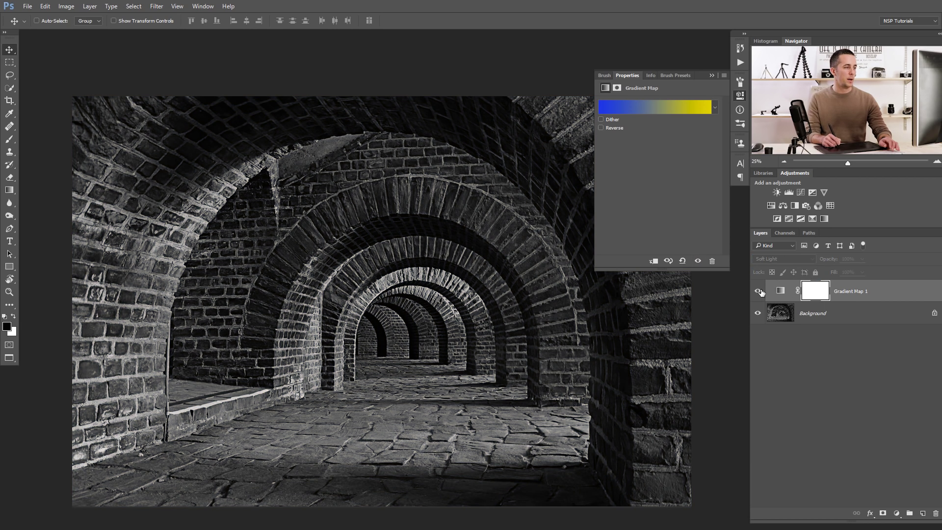
click(758, 292)
click(758, 293)
click(758, 292)
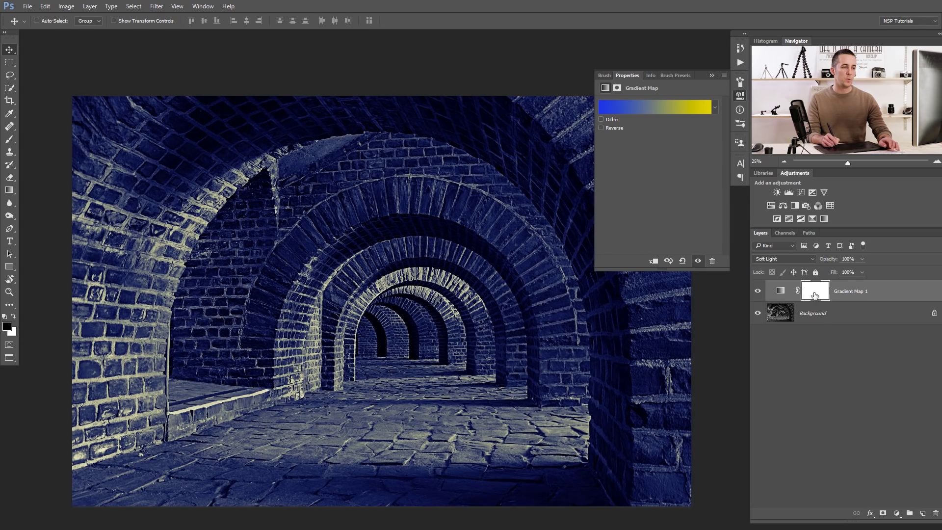
Reopen the Gradient Map's gradient, move the yellow stop to location 68% and recolor it lighter yellow, fdee4b
click(782, 294)
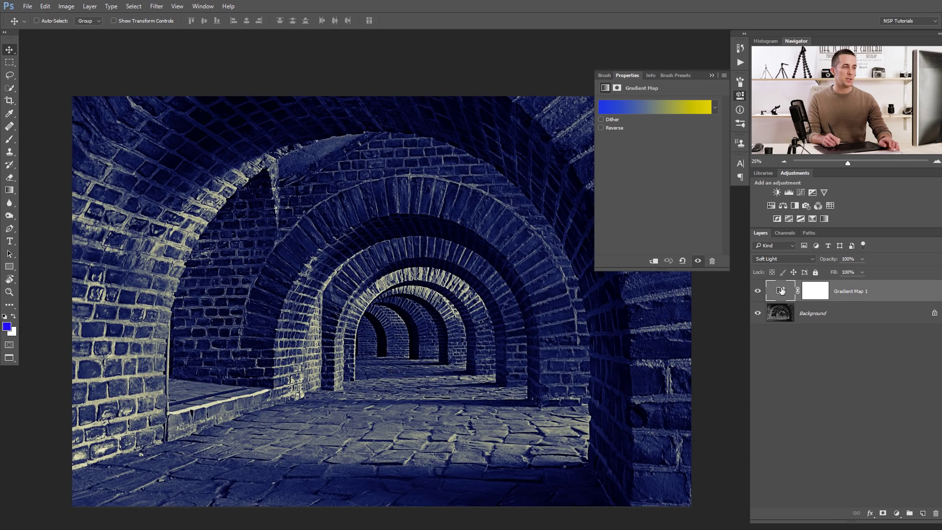
click(670, 110)
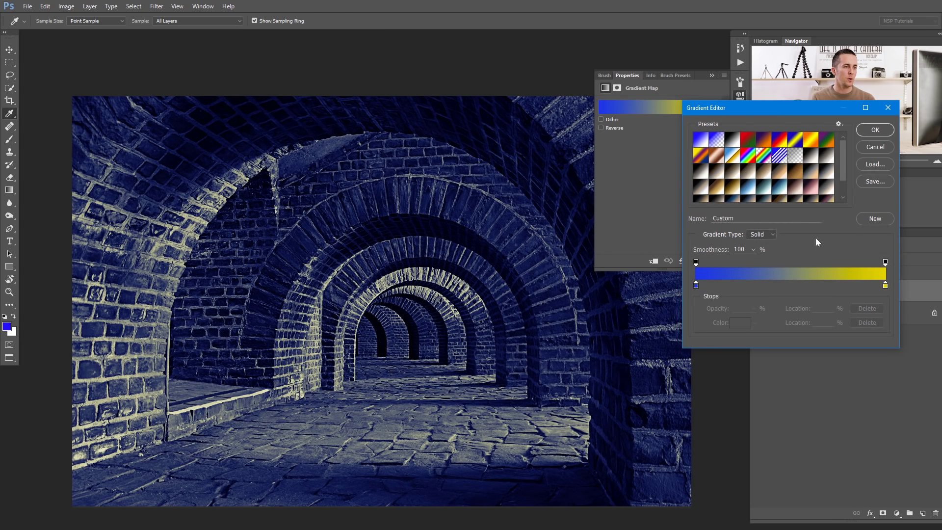
drag(888, 290, 833, 291)
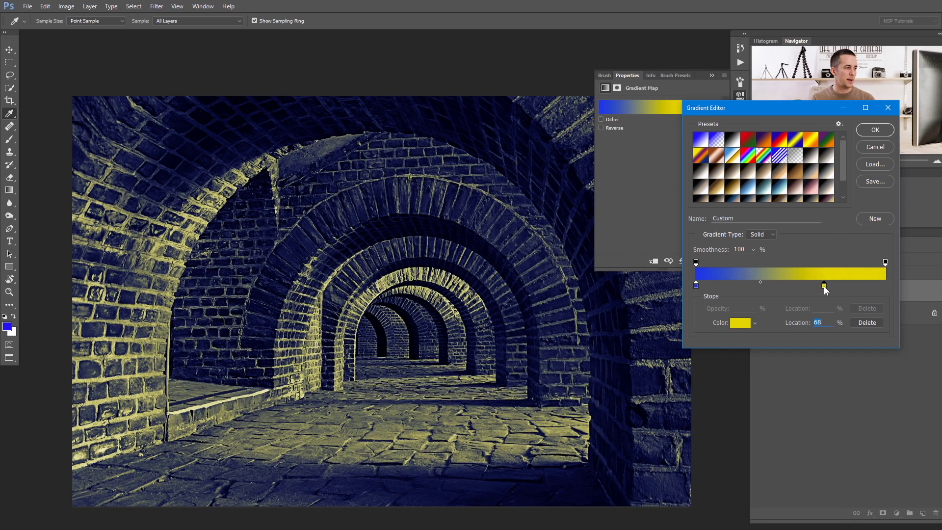
click(733, 324)
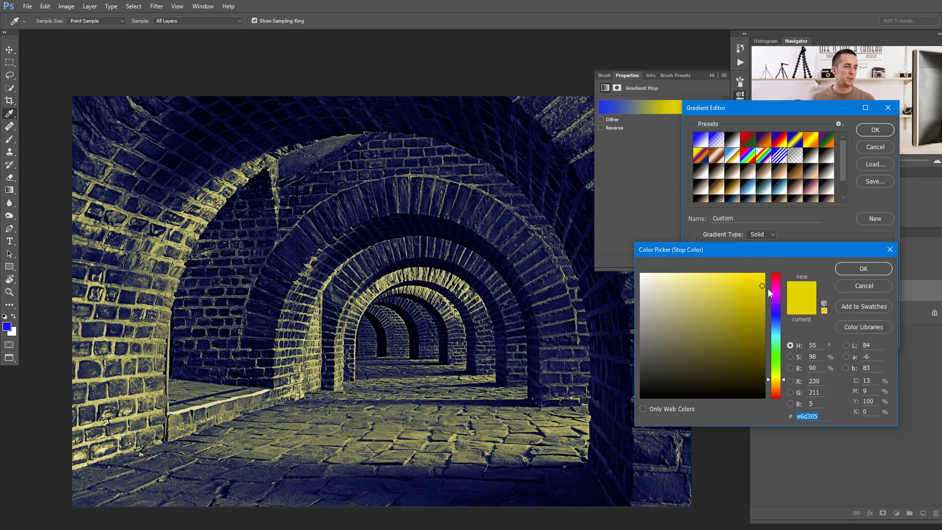
mouse_move(761, 288)
mouse_down()
mouse_move(758, 320)
mouse_move(696, 273)
mouse_move(641, 273)
mouse_move(726, 274)
mouse_up()
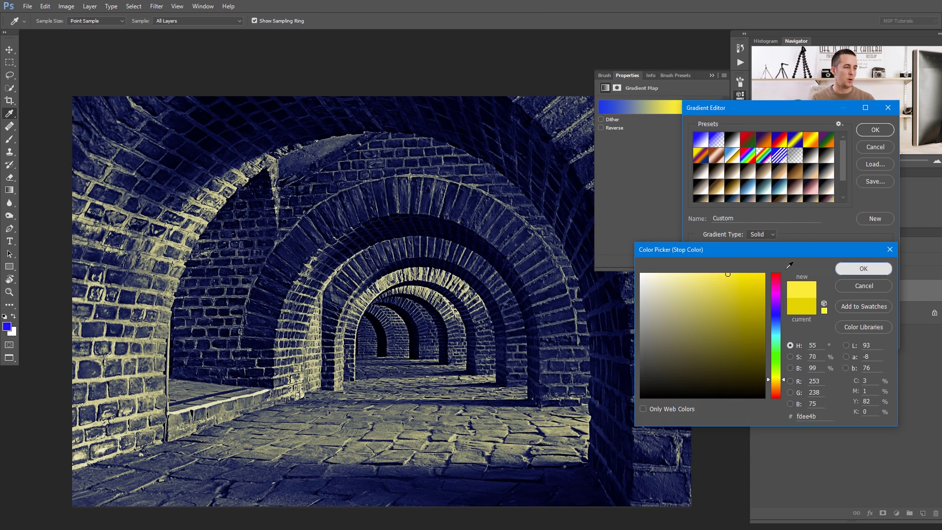
click(863, 268)
Darken the gradient's blue stop to 112a86, apply the gradient and collapse the adjustment's properties
click(696, 286)
click(739, 322)
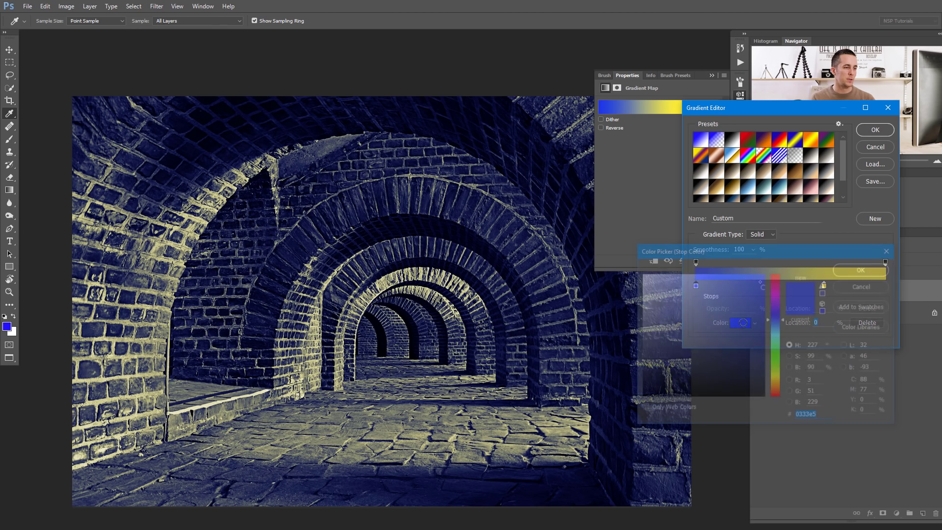
click(737, 292)
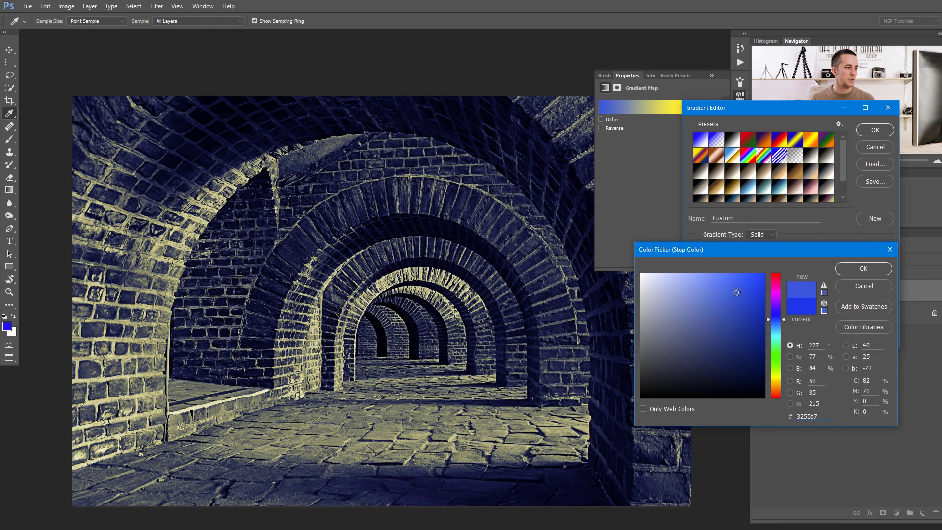
mouse_move(739, 291)
mouse_down()
mouse_move(763, 324)
mouse_move(749, 333)
mouse_up()
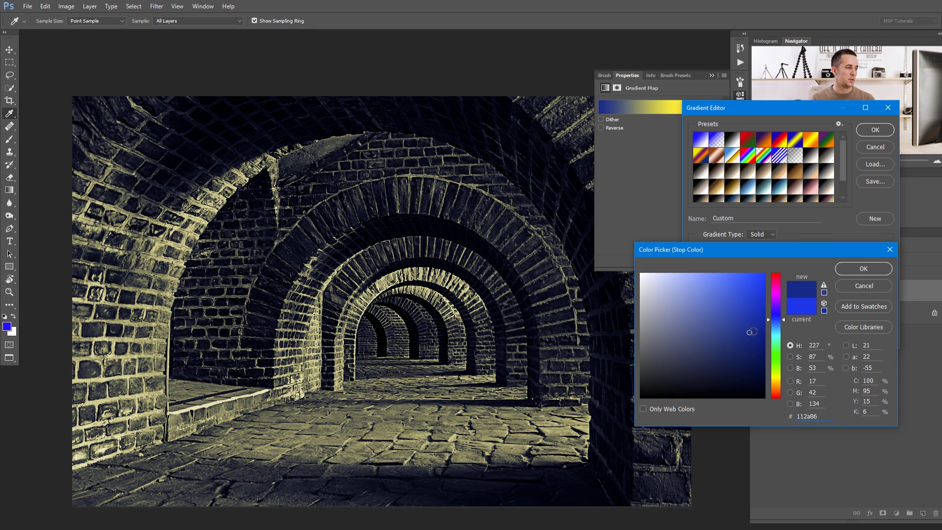
click(856, 272)
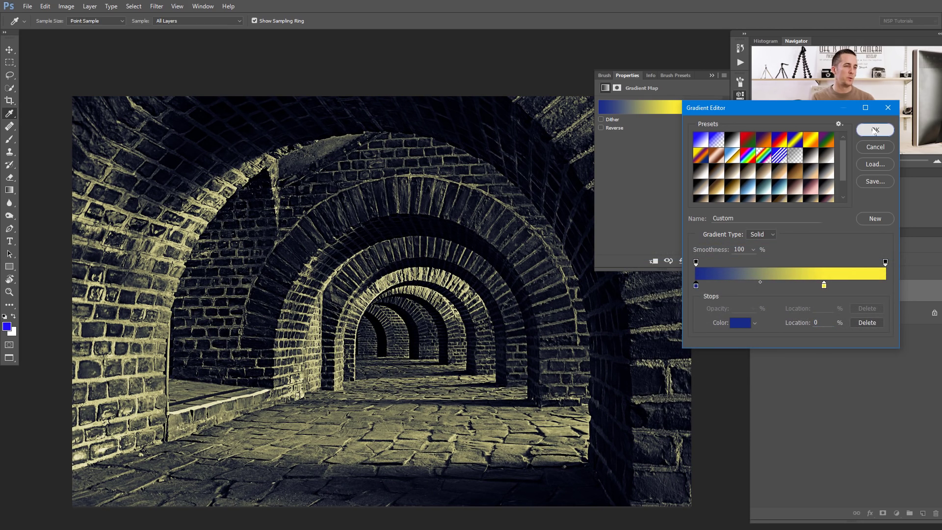
click(875, 130)
click(711, 75)
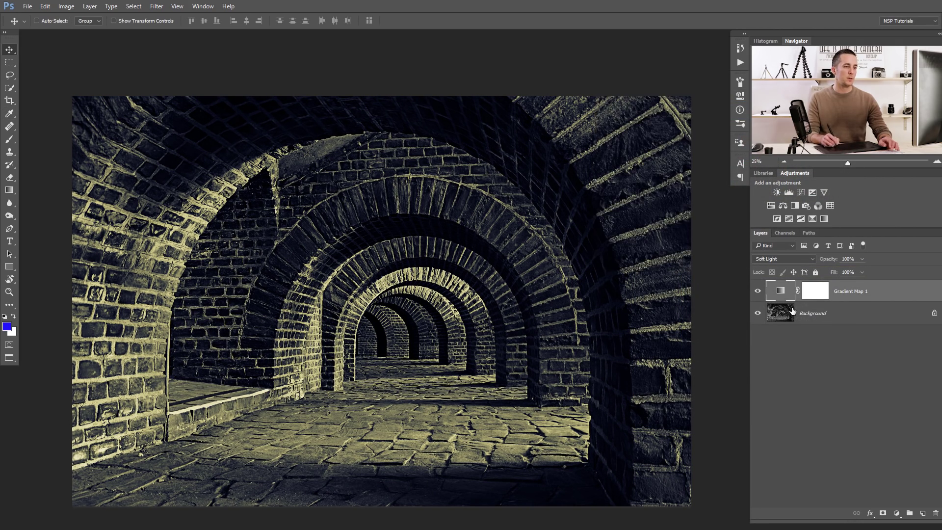
Compare the brick arches photo with and without the blue-yellow Gradient Map layer
click(757, 292)
click(757, 292)
click(758, 292)
click(758, 292)
Reopen the Gradient Map's gradient and preview toning presets including Blue 2, Gold-Selenium 1, Blue-Selenium 2 and Cobalt-Iron 2 on the arches photo
double_click(780, 291)
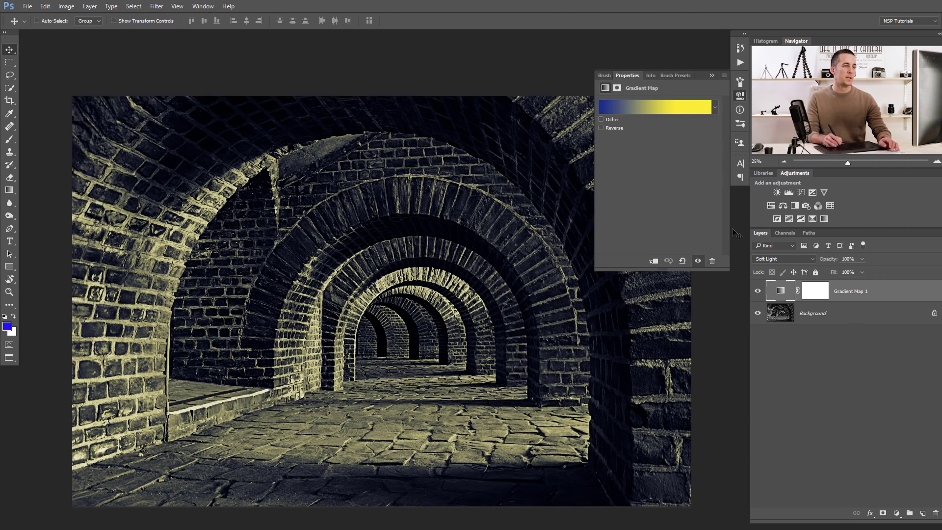
click(665, 111)
click(785, 193)
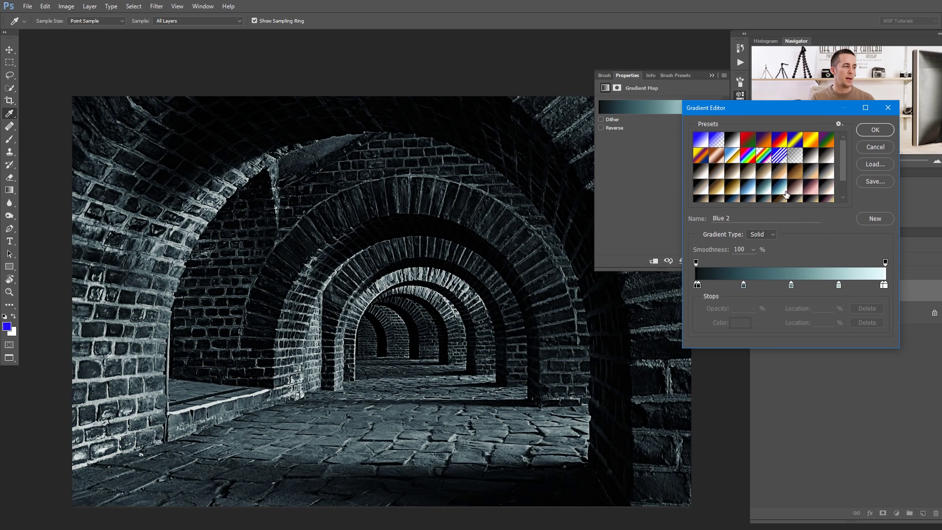
scroll(843, 167, down, 2)
click(789, 186)
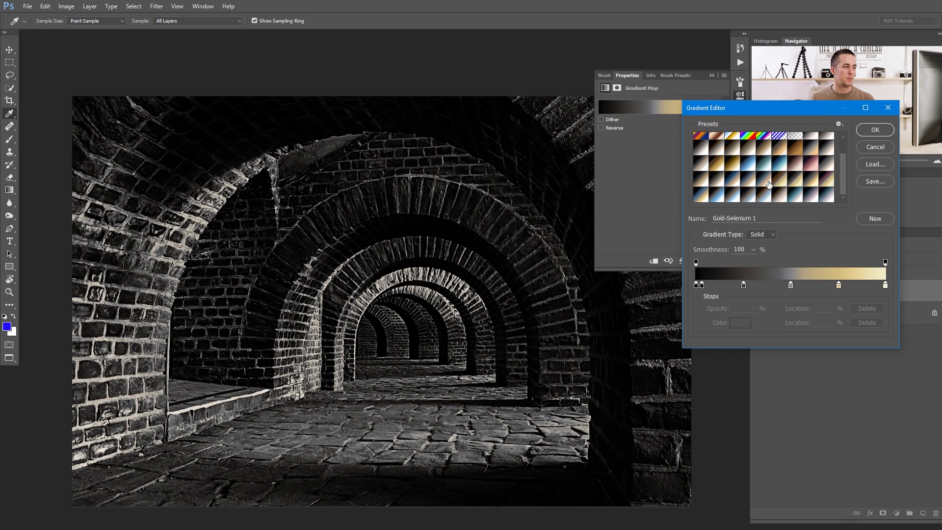
click(739, 194)
click(731, 196)
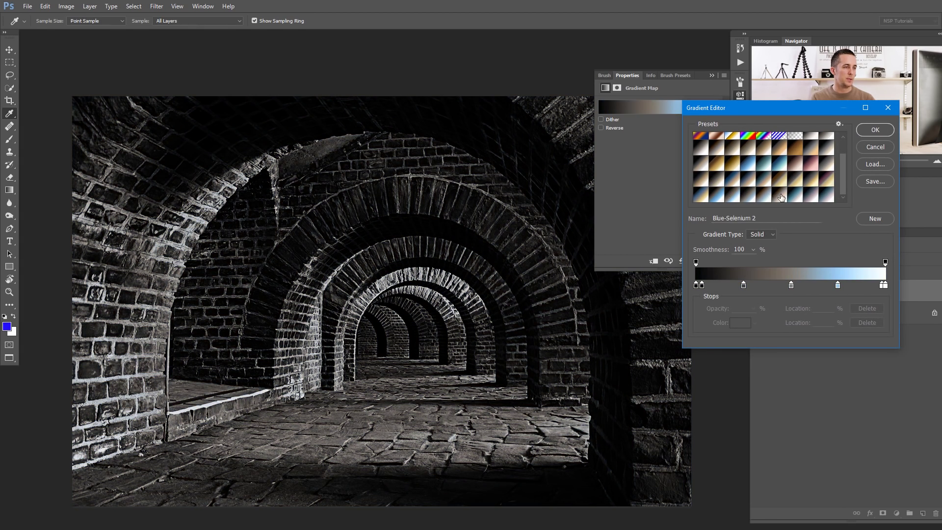
click(780, 198)
scroll(843, 174, up, 2)
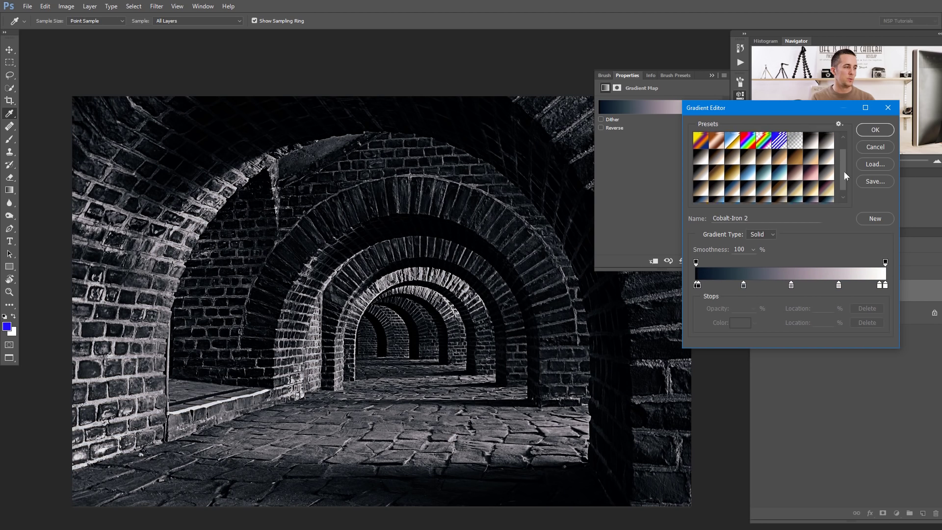
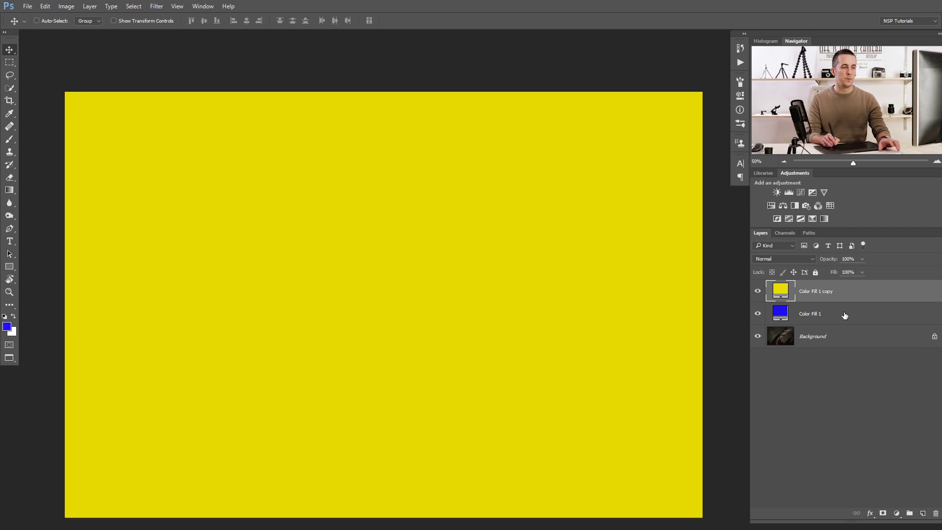
Hide the yellow and blue color fill layers and load the RGB channel's luminosity as a selection
click(757, 311)
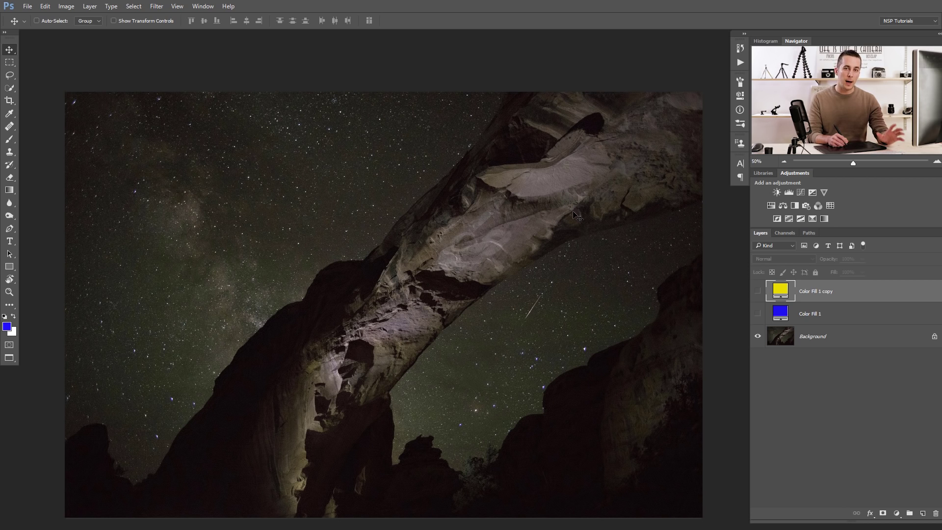
click(784, 233)
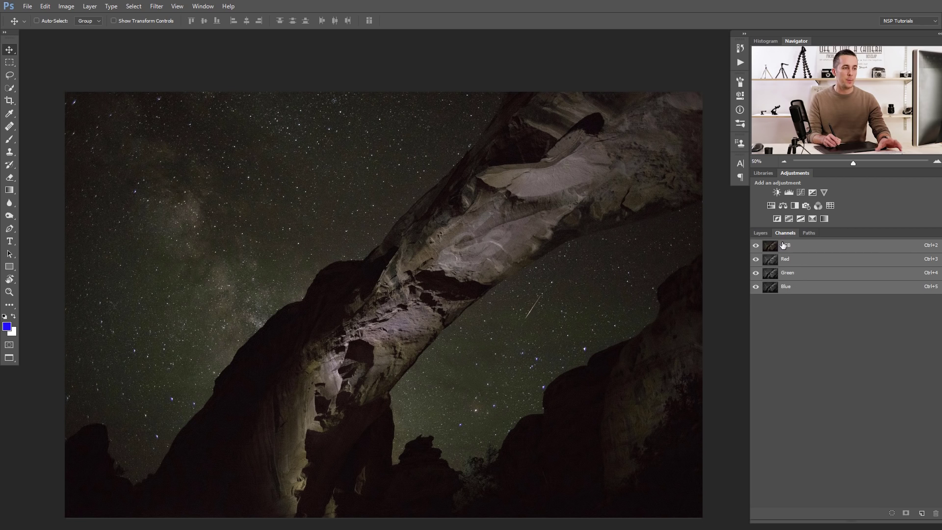
key(ctrl)
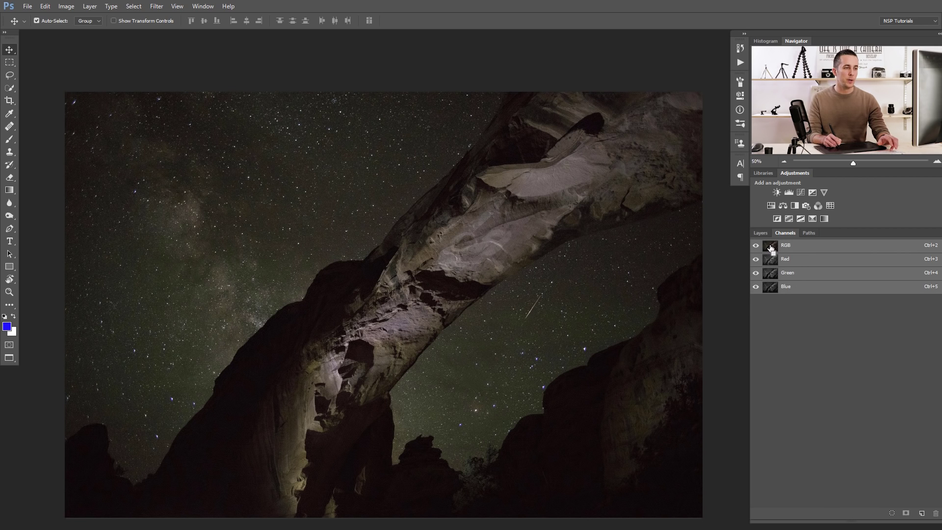
ctrl+click(771, 248)
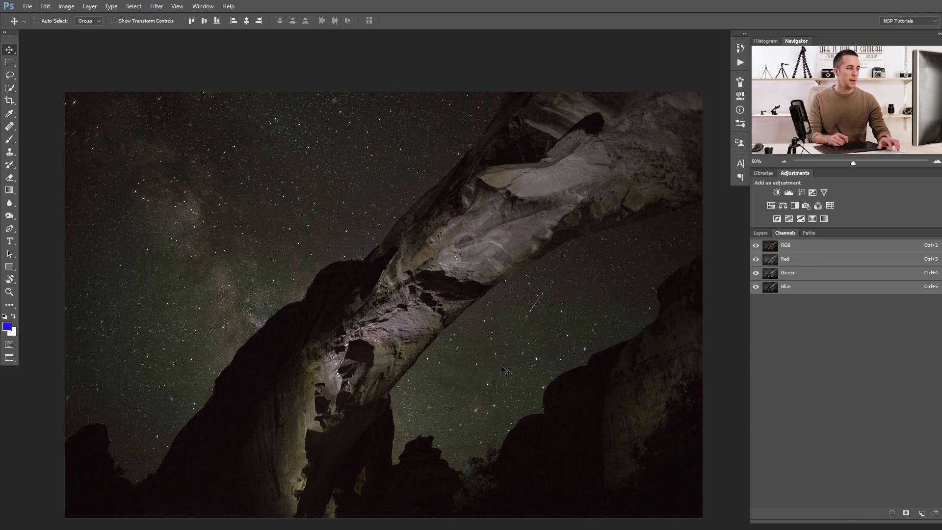
Show the yellow Color Fill 1 copy layer again and add a layer mask to it from the luminosity selection
click(762, 233)
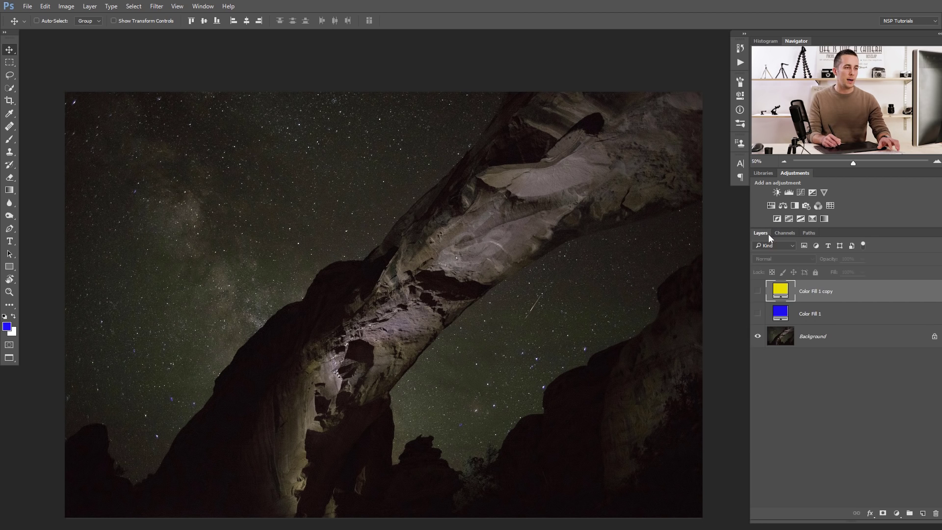
click(757, 293)
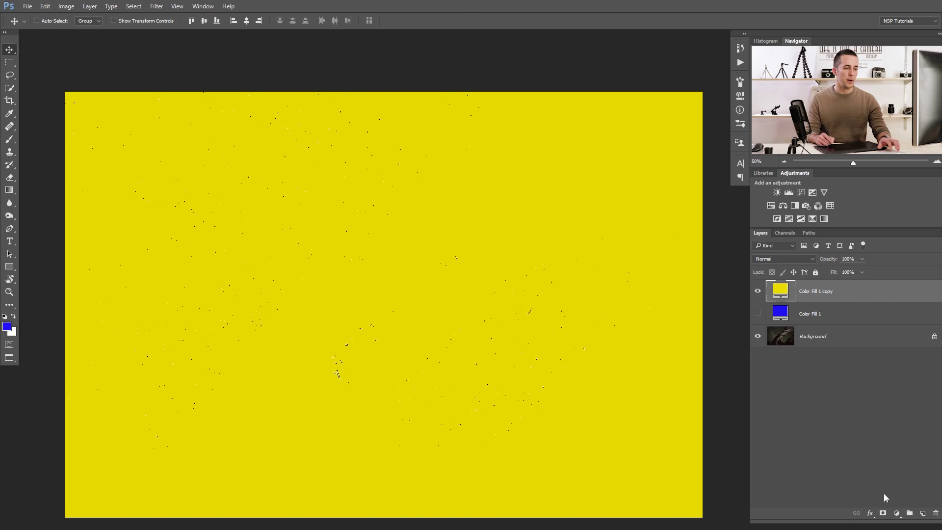
click(882, 513)
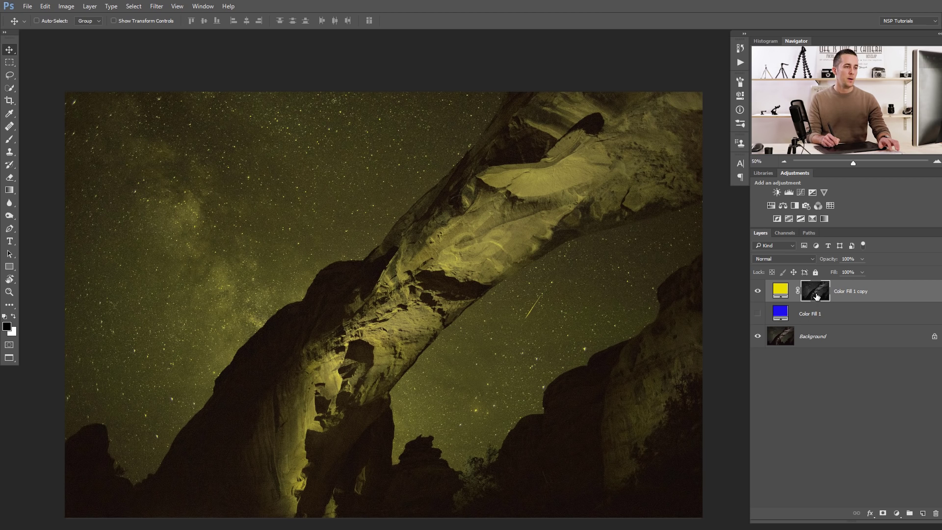
Copy the yellow fill's mask onto the blue Color Fill 1 layer, invert the copied mask and make the blue layer visible
drag(817, 293, 817, 317)
click(808, 315)
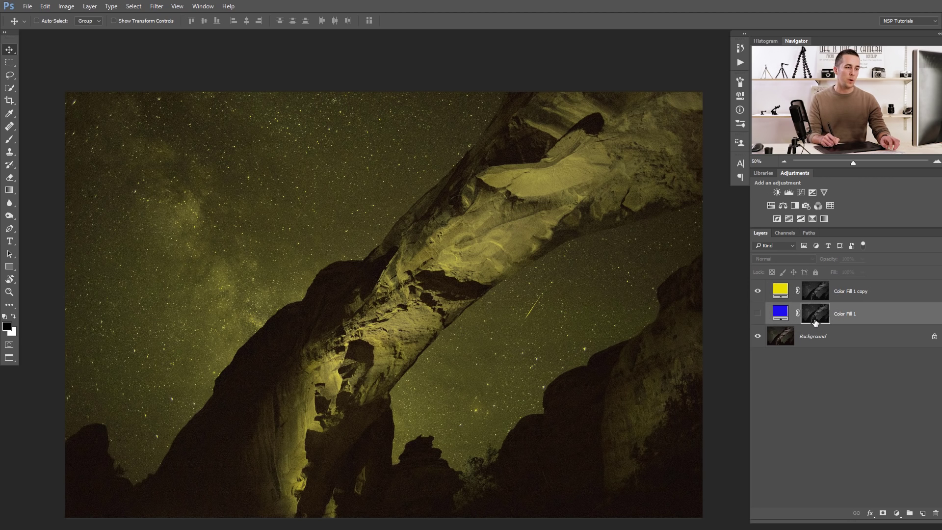
key(ctrl)
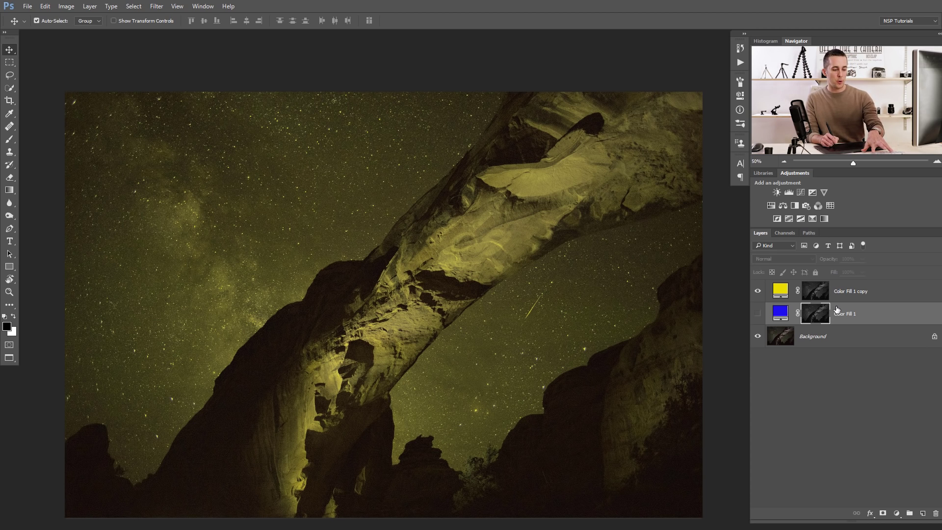
key(ctrl+i)
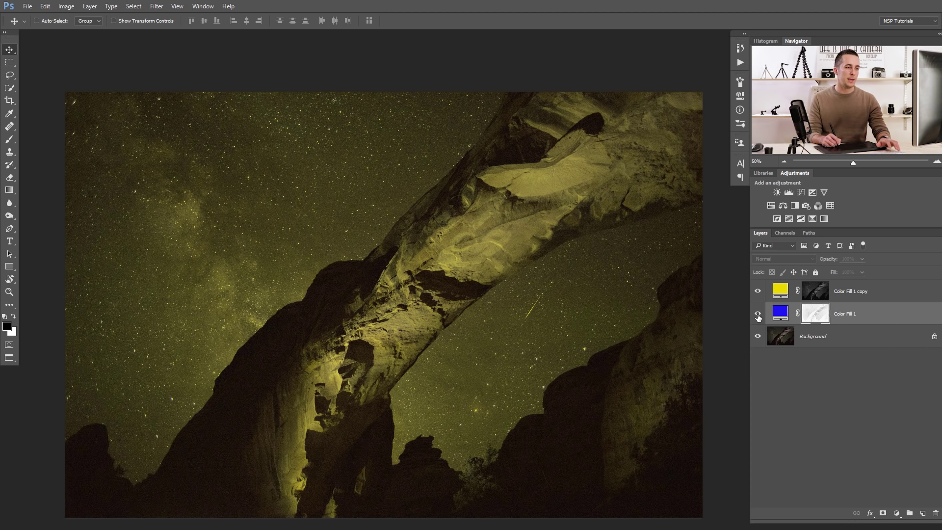
click(757, 314)
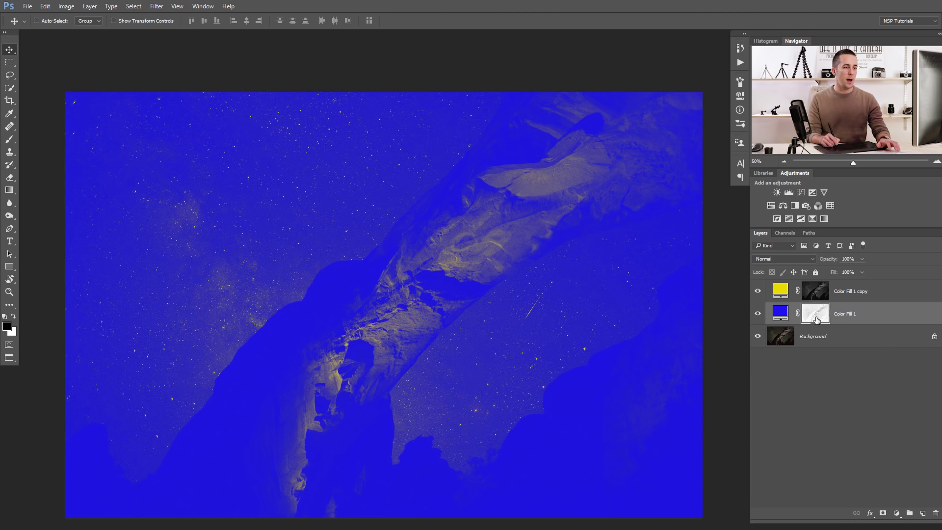
key(alt)
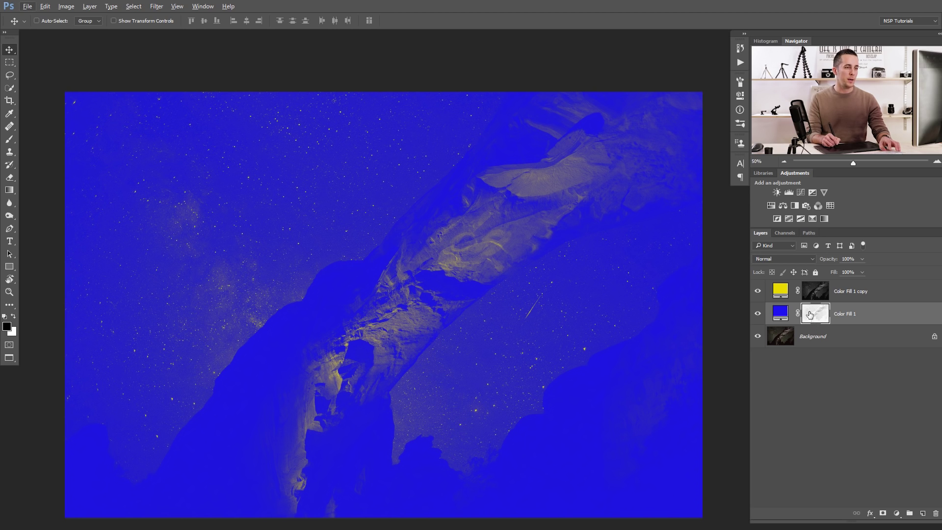
click(66, 7)
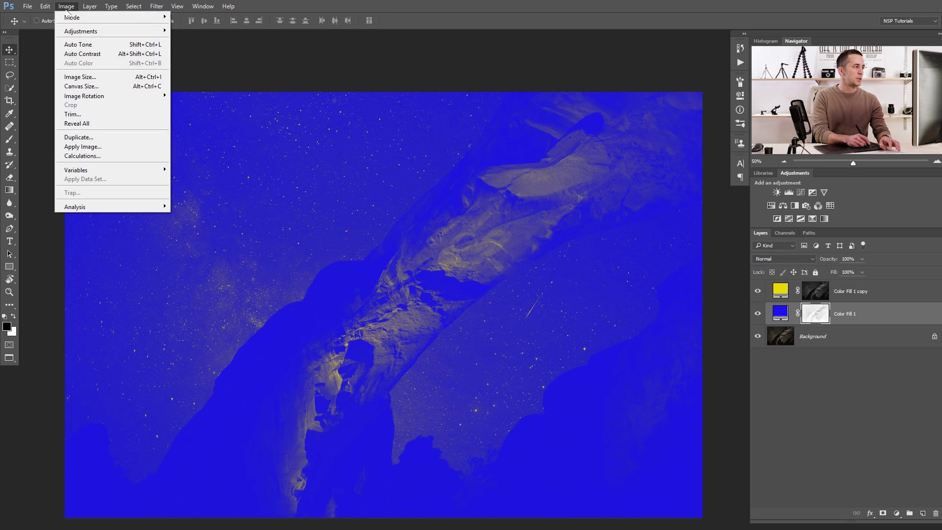
click(811, 318)
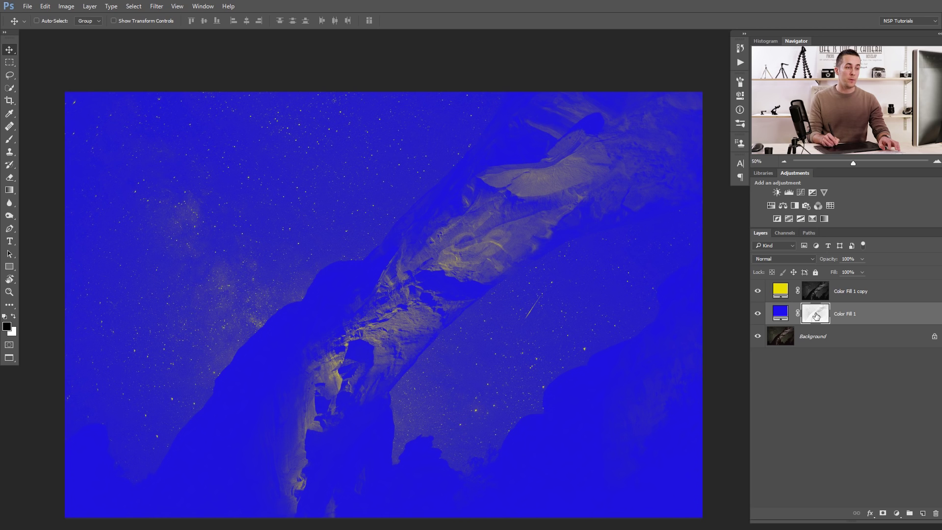
click(781, 316)
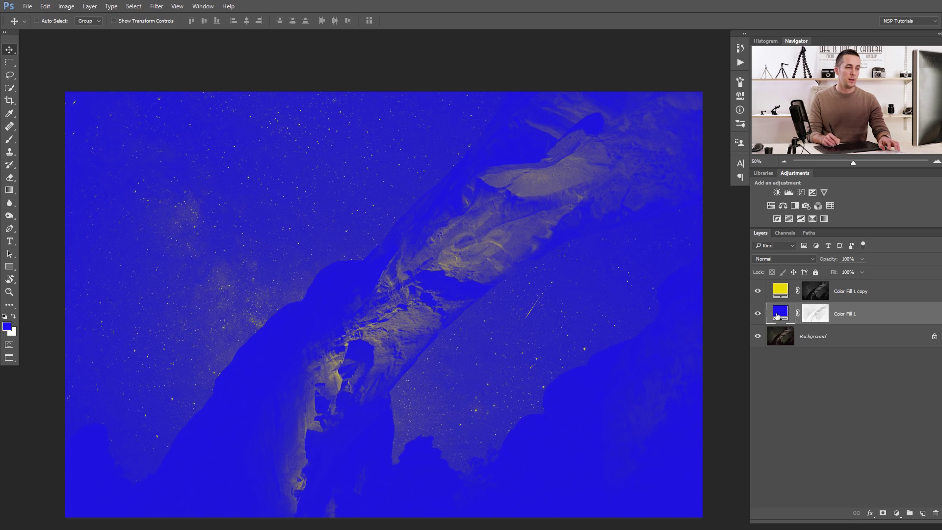
click(815, 313)
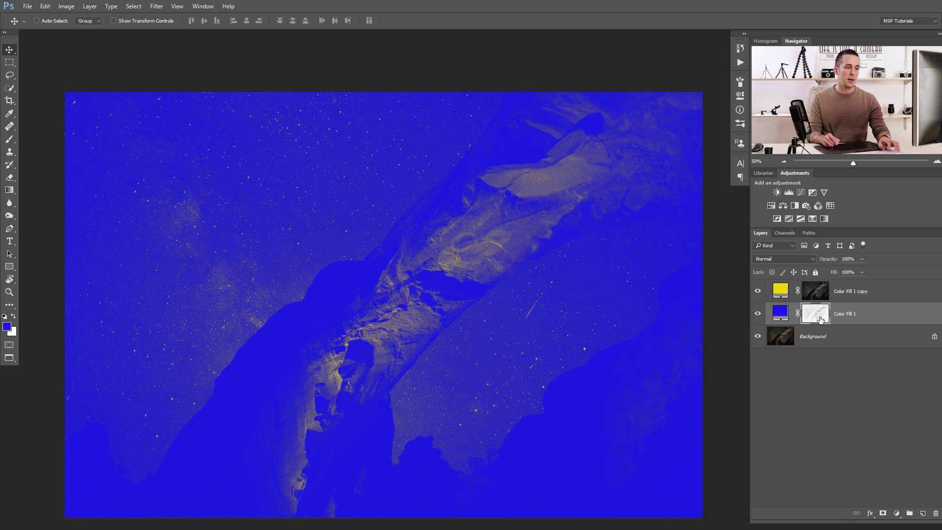
click(65, 6)
mouse_move(92, 31)
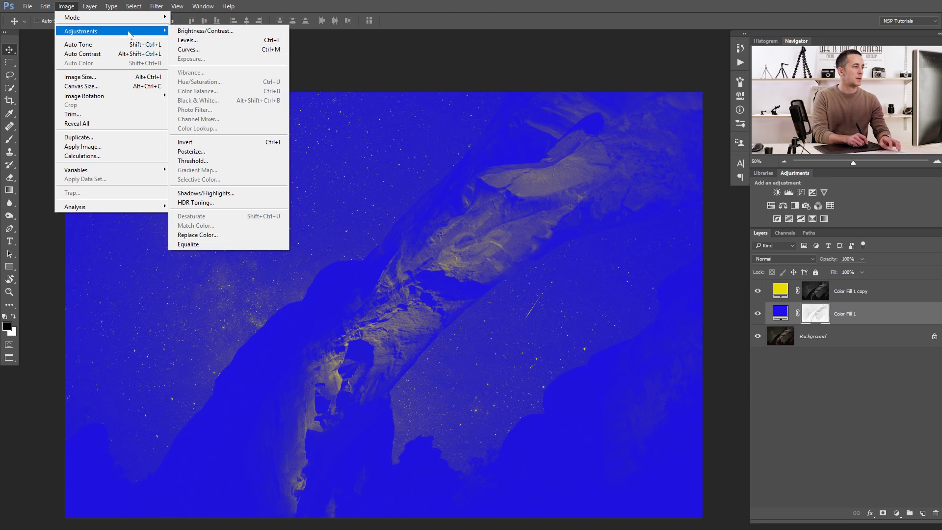
click(189, 39)
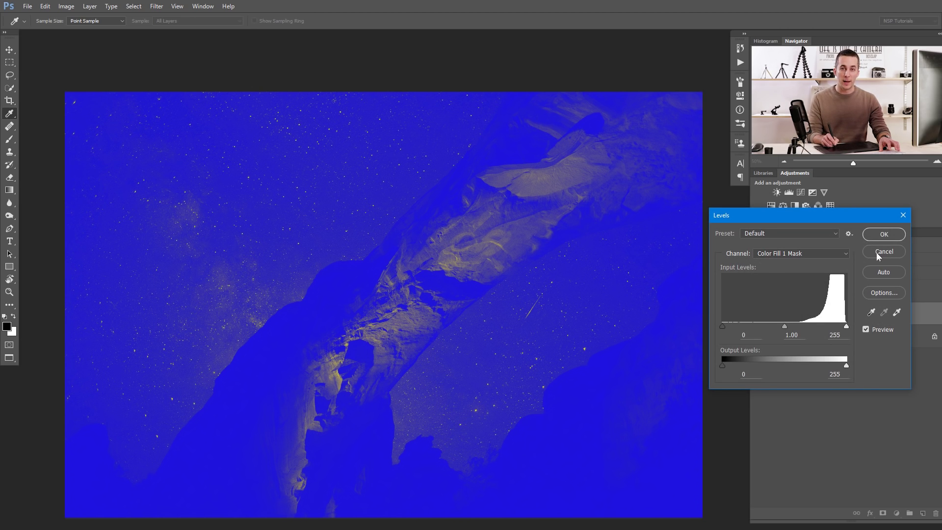
click(879, 252)
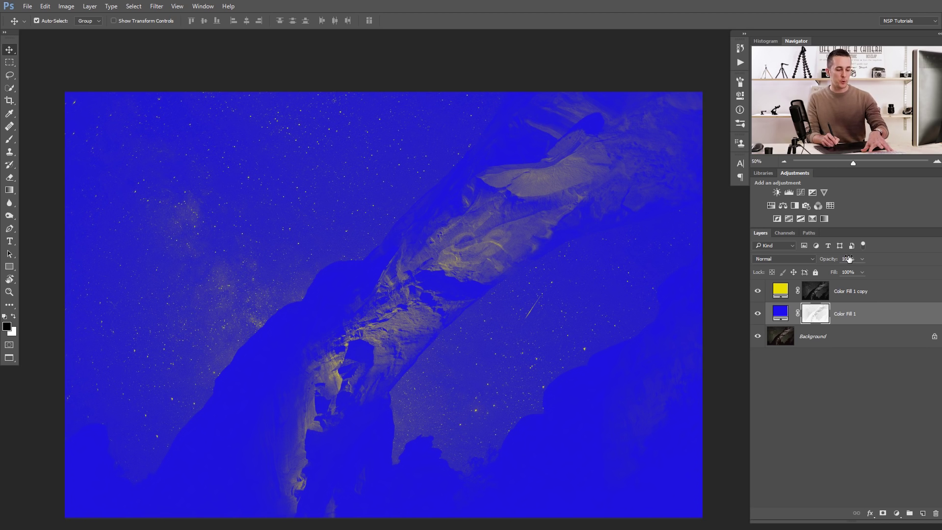
Apply Levels to the blue Color Fill 1 mask, raising the black input level to increase the mask's contrast
key(ctrl+l)
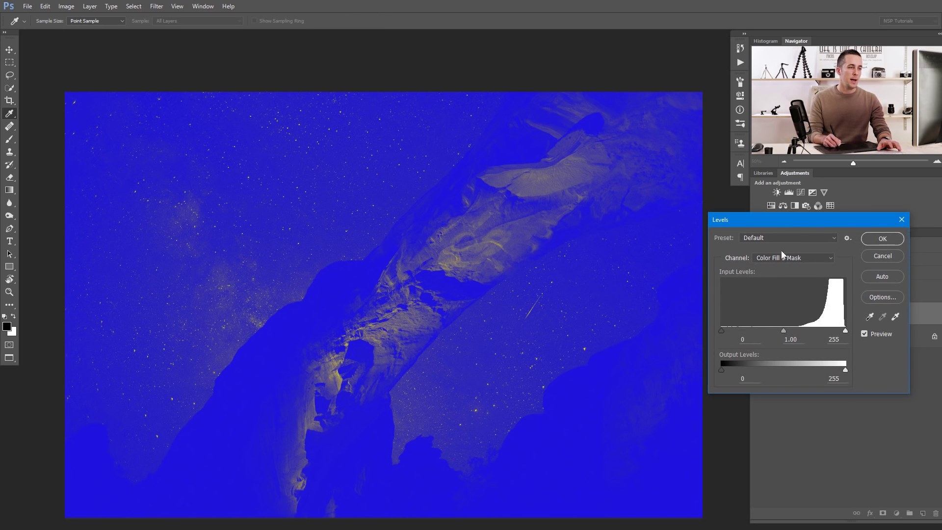
drag(781, 218, 714, 64)
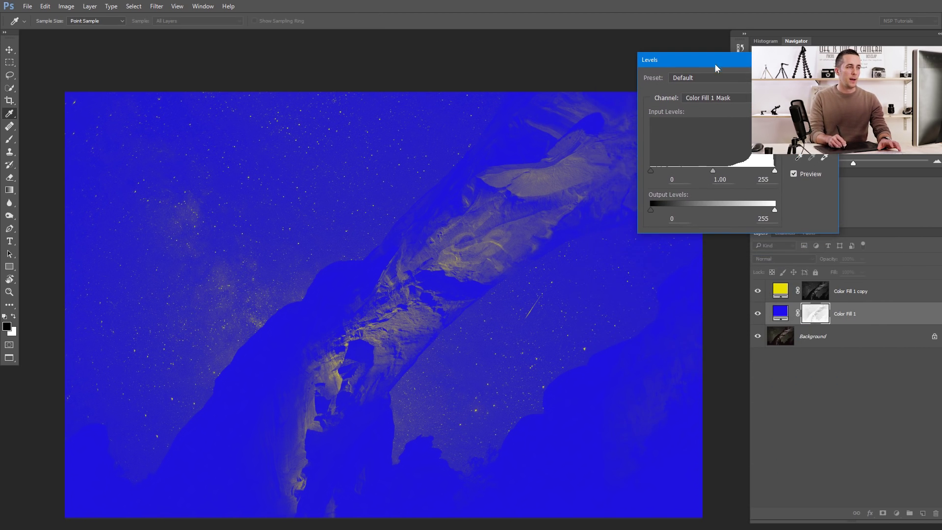
drag(650, 170, 734, 171)
key(Return)
key(v)
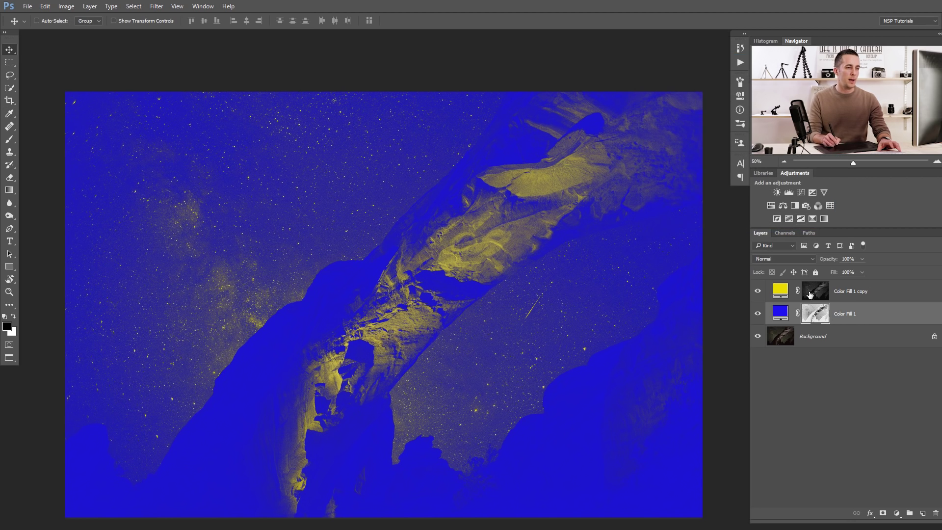
Apply Levels to the yellow Color Fill 1 copy mask with the white input at 198 and the midtones at 1.17
click(818, 292)
key(ctrl+l)
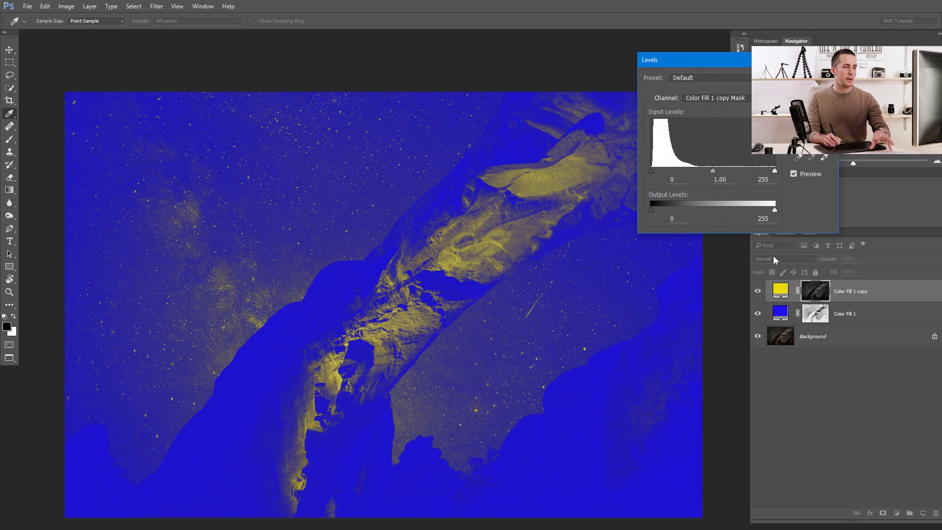
drag(776, 170, 692, 169)
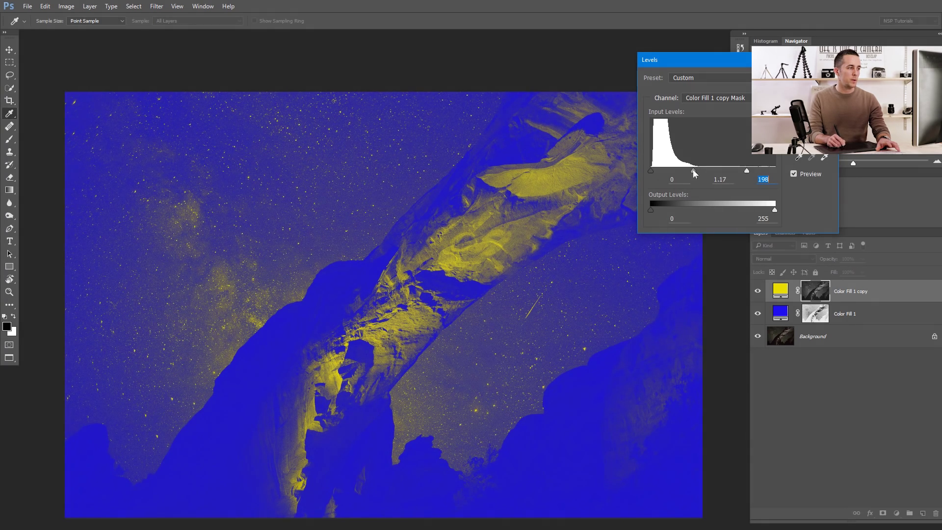
key(Return)
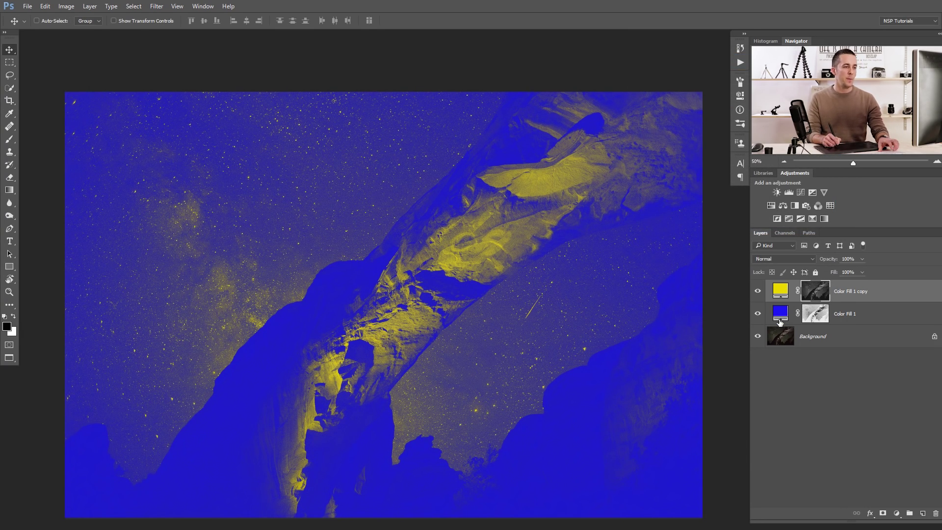
Select both color fill layers together and set their blend mode to Soft Light
click(781, 318)
click(781, 259)
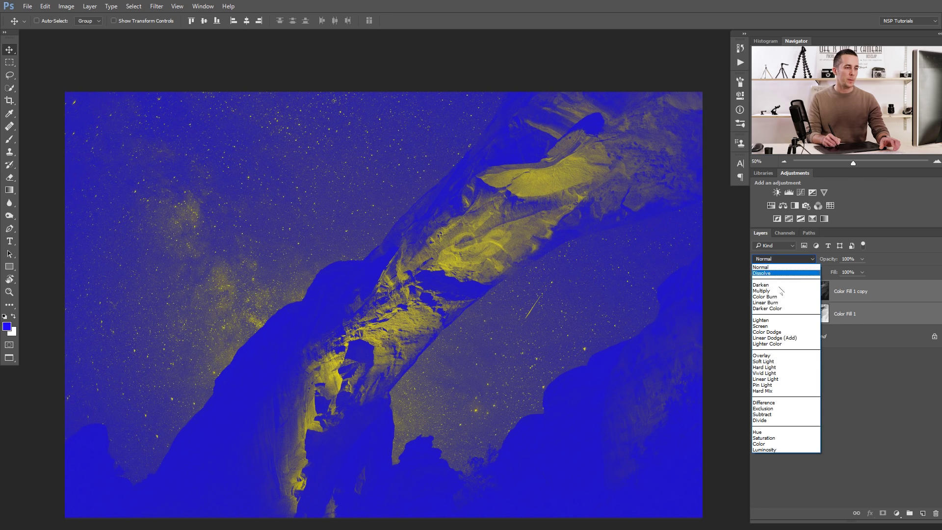
click(774, 362)
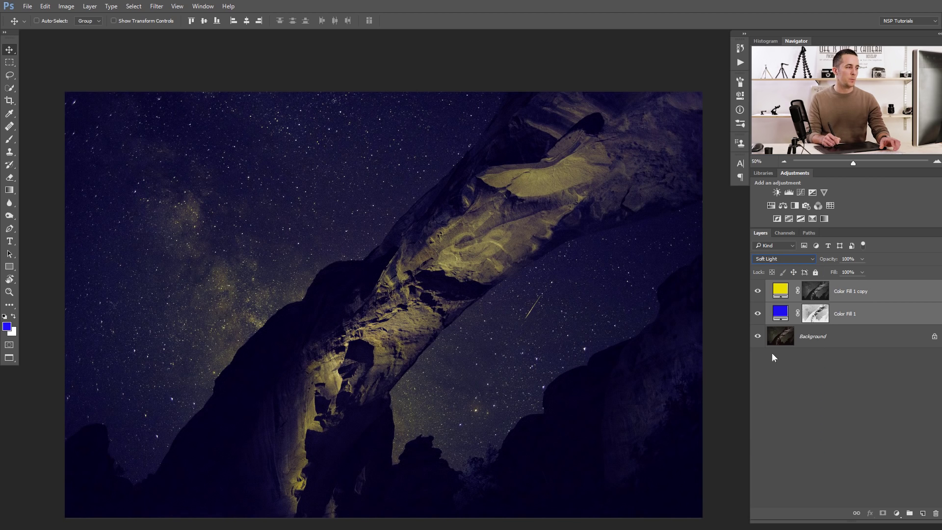
Select both color fill layers and hide them to compare the toned night-sky photo with the original
click(780, 288)
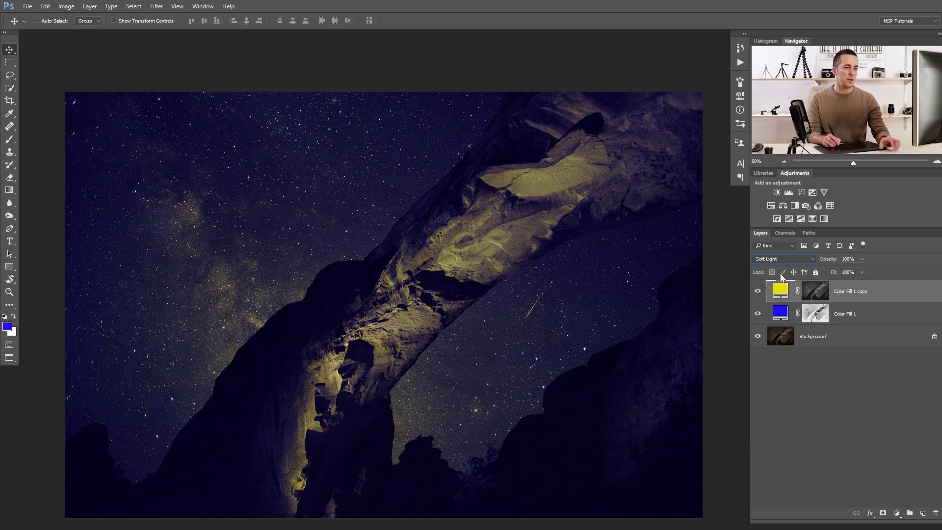
shift+click(784, 315)
click(757, 291)
click(759, 314)
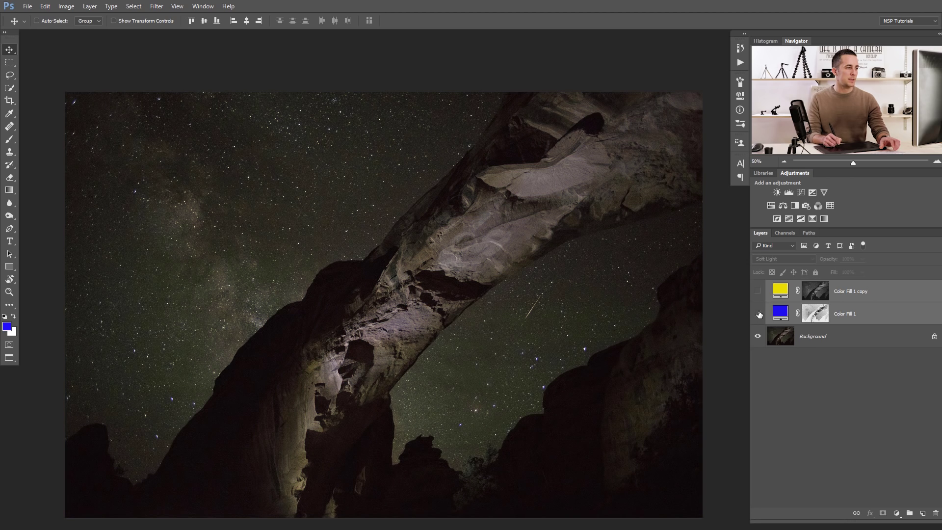
Show the two color fill layers again and toggle their visibility to compare the toned photo with the original
click(759, 293)
click(758, 314)
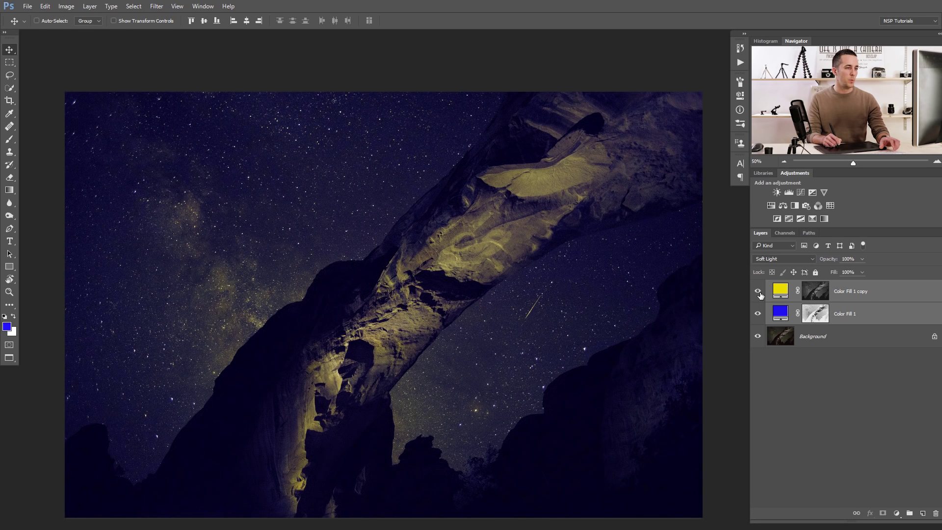
click(758, 314)
click(758, 291)
click(758, 313)
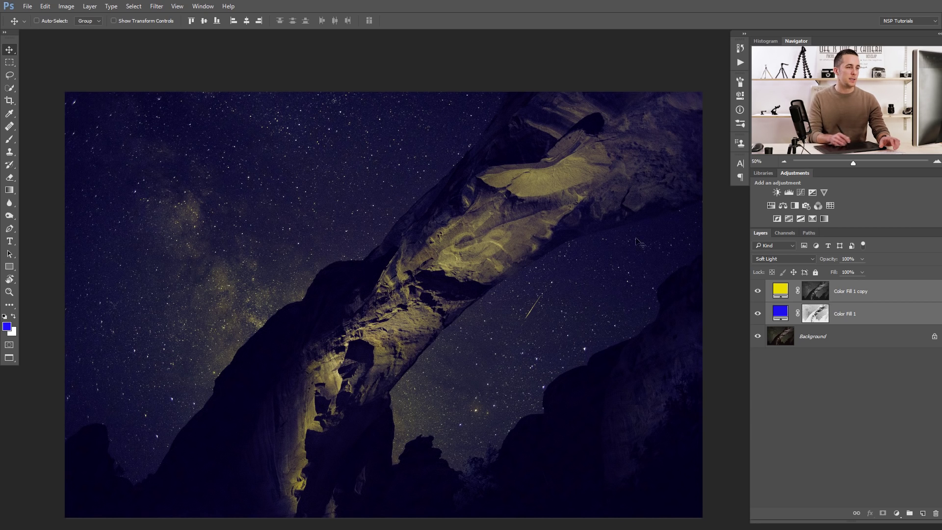
Try both color fill layers at 63% opacity and restore them to 100%
drag(825, 260, 810, 264)
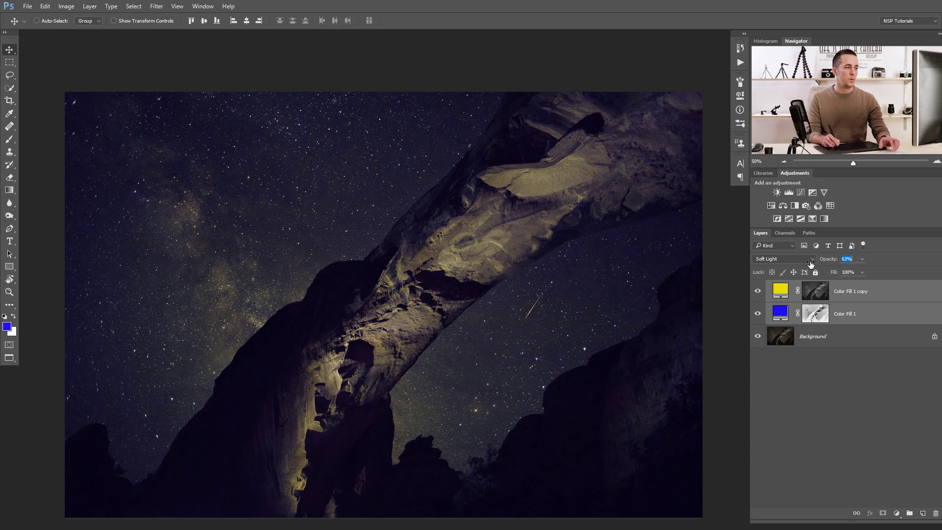
text(100)
key(Return)
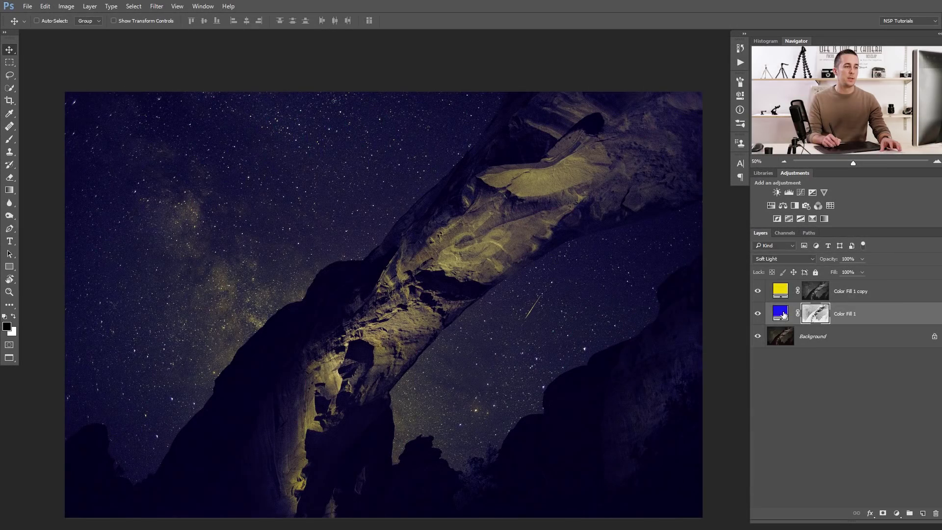
Change the yellow Color Fill 1 copy layer's color to red, ea0303, leaving the blue fill's color as is
double_click(782, 315)
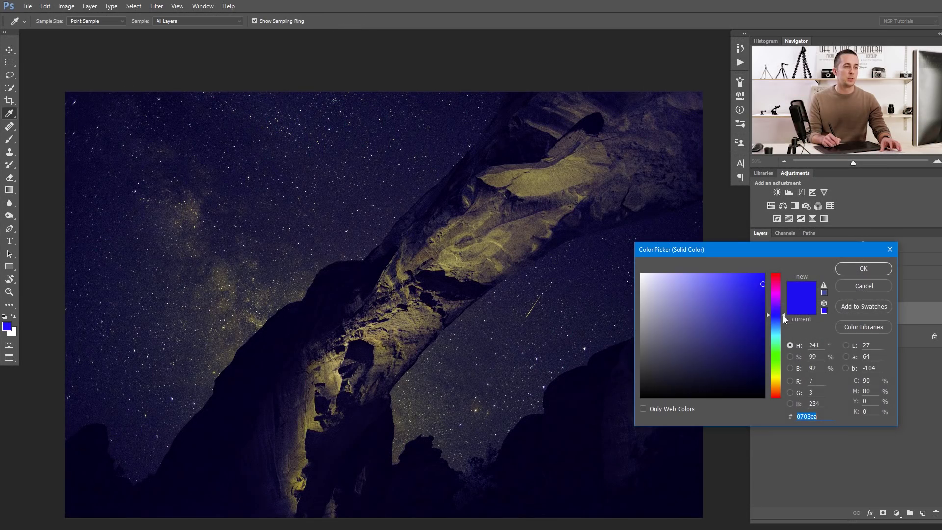
click(852, 284)
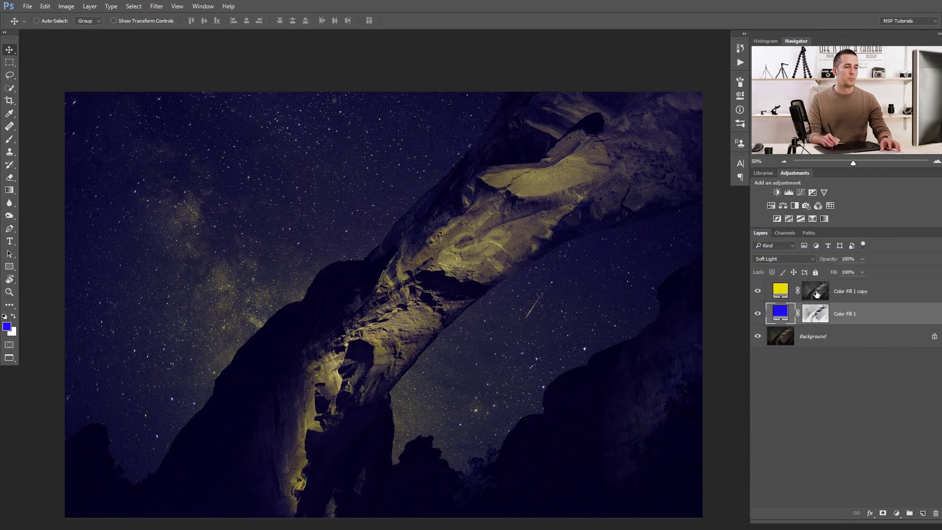
double_click(782, 288)
drag(774, 317, 776, 404)
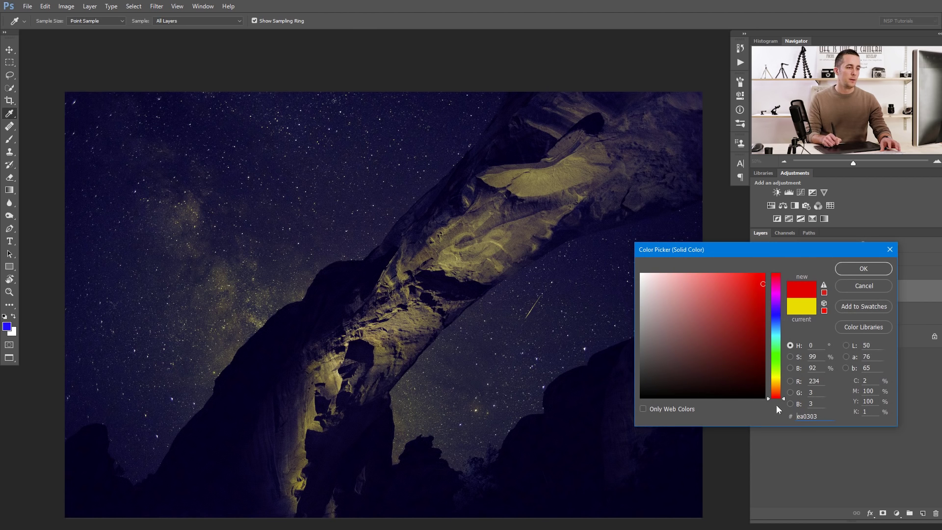
click(855, 269)
Change the Color Fill 1 layer's color to a lighter blue, 0385ea
double_click(781, 317)
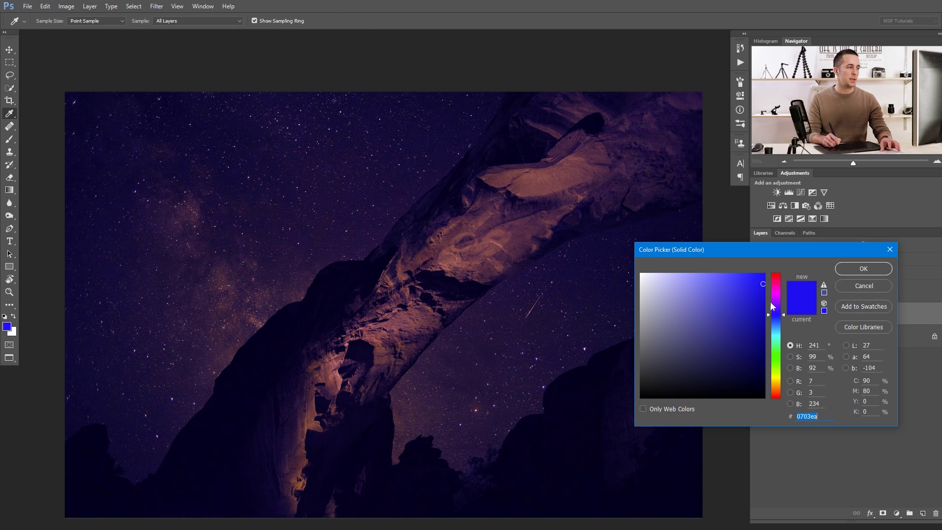
drag(713, 249, 735, 226)
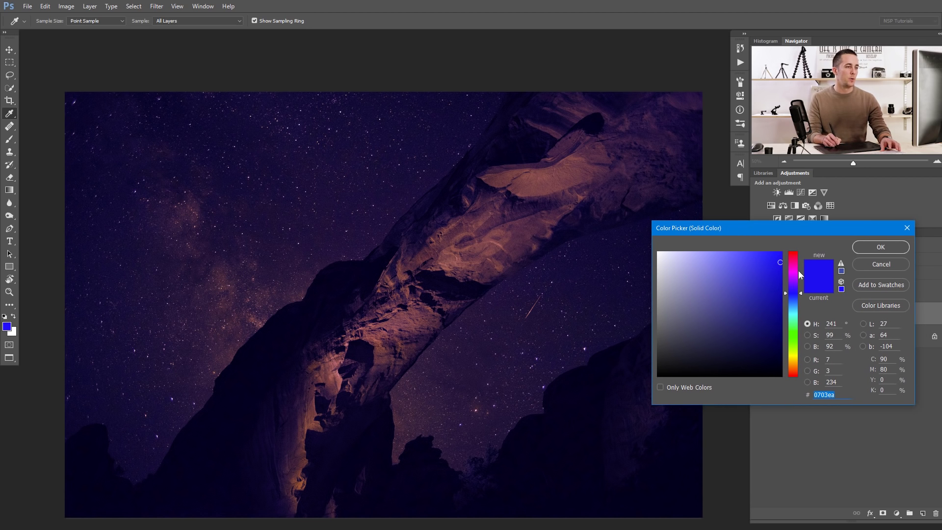
drag(793, 300, 795, 305)
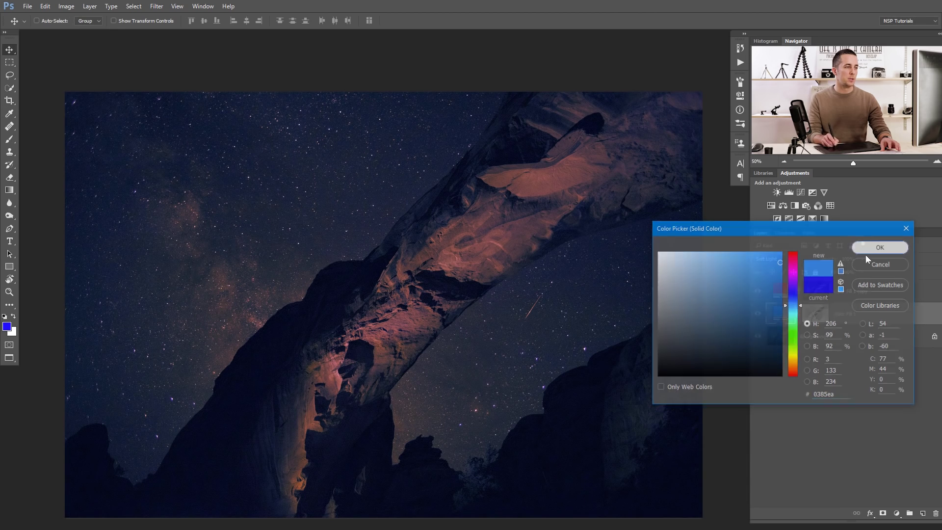
click(876, 247)
Apply Levels to the red Color Fill 1 copy mask with the black output level at 255 and the white output level at 88
click(816, 295)
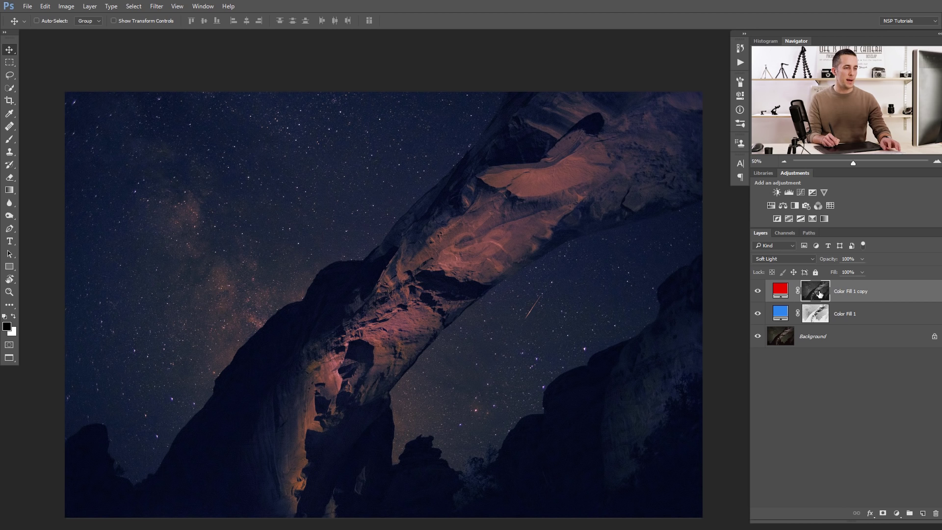
key(i)
key(ctrl+l)
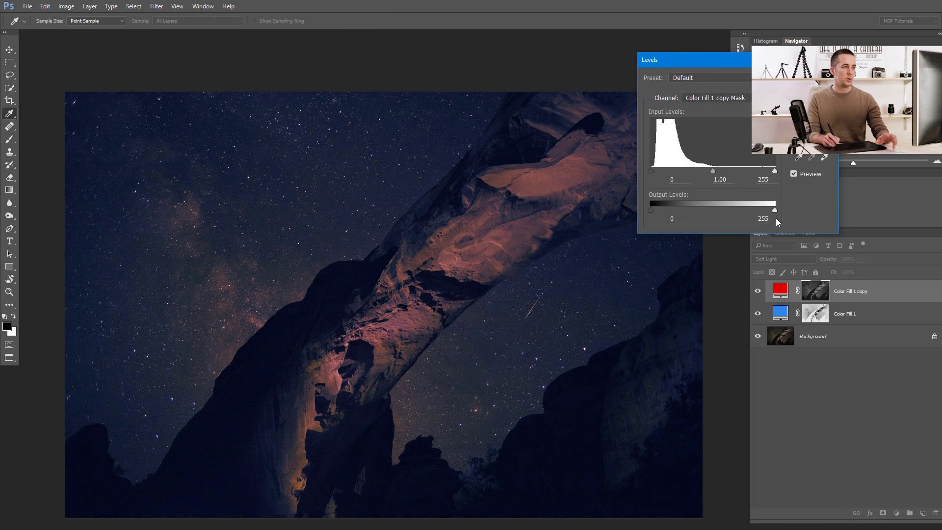
drag(716, 60, 788, 78)
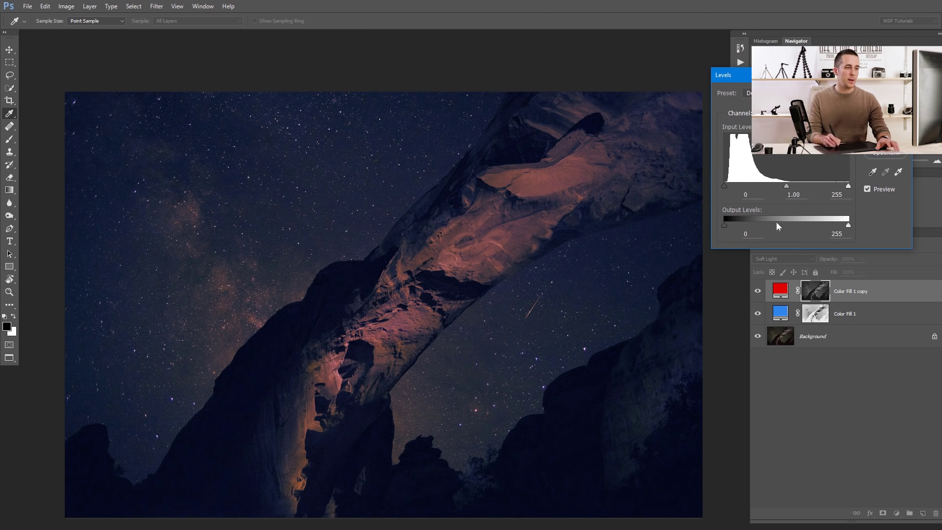
mouse_move(848, 227)
mouse_down()
mouse_move(760, 225)
mouse_move(844, 224)
mouse_up()
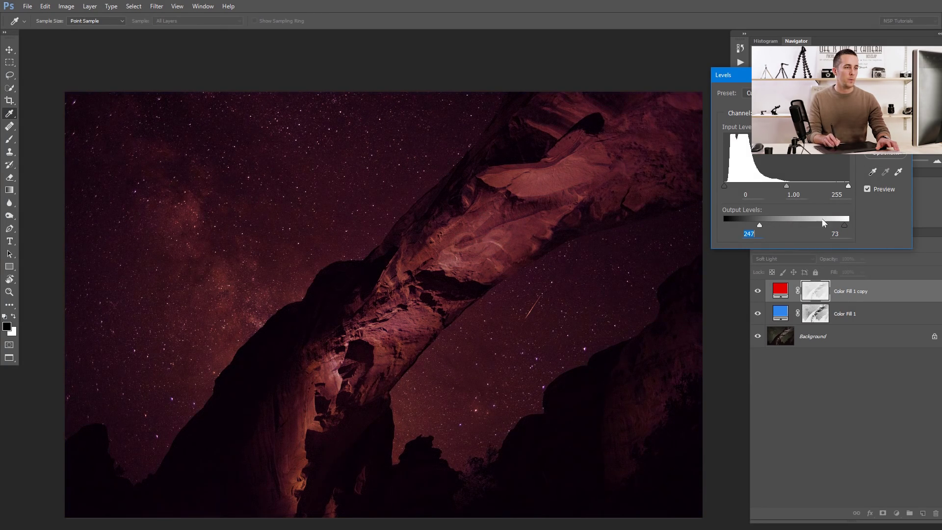
mouse_move(759, 224)
mouse_down()
mouse_move(727, 224)
mouse_move(778, 219)
mouse_move(769, 222)
mouse_up()
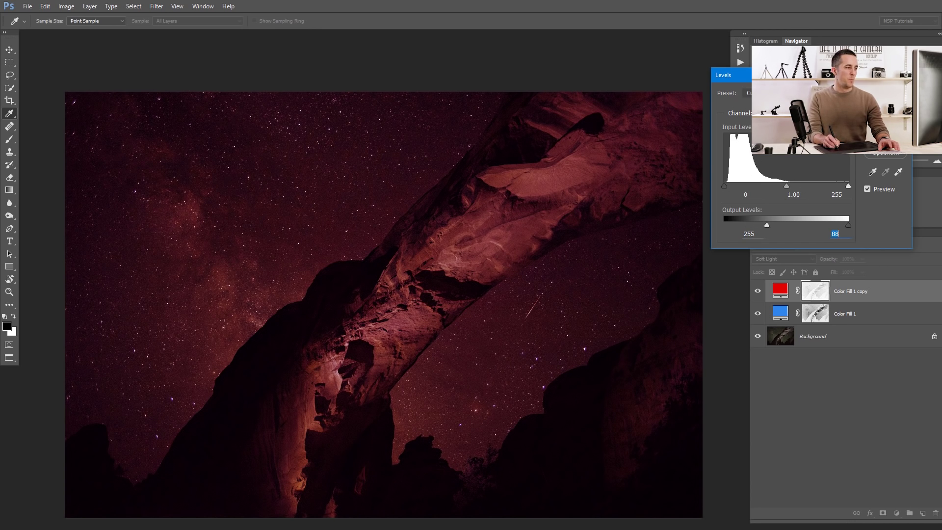
key(Return)
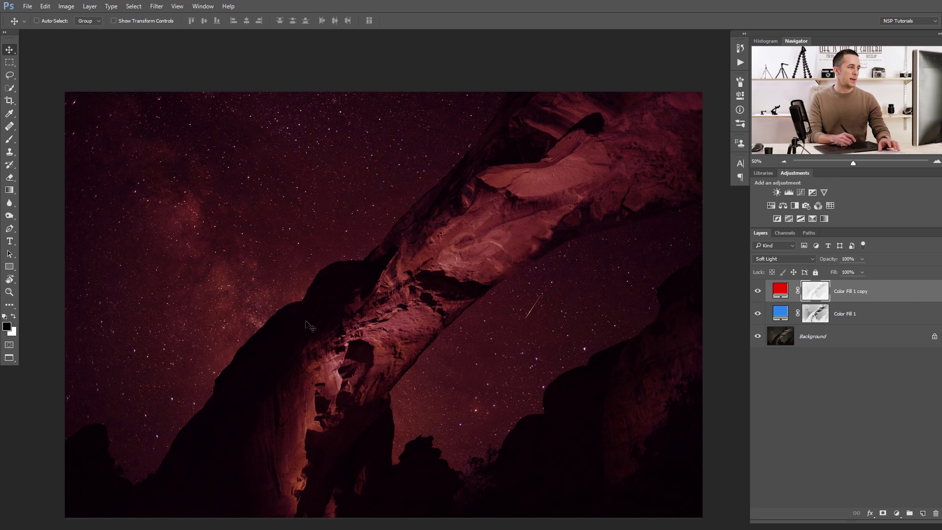
Toggle the visibility of the blue and red fill layers to examine what each contributes to the toning
click(757, 313)
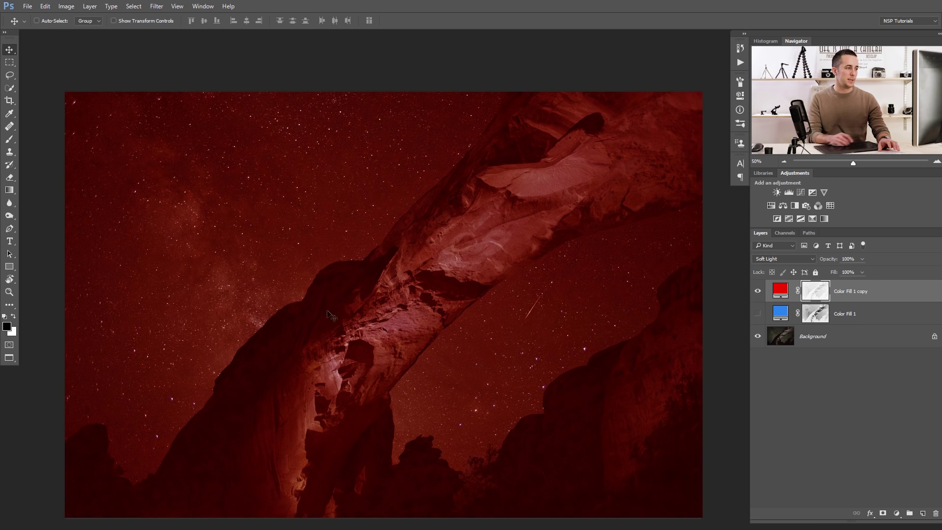
click(758, 314)
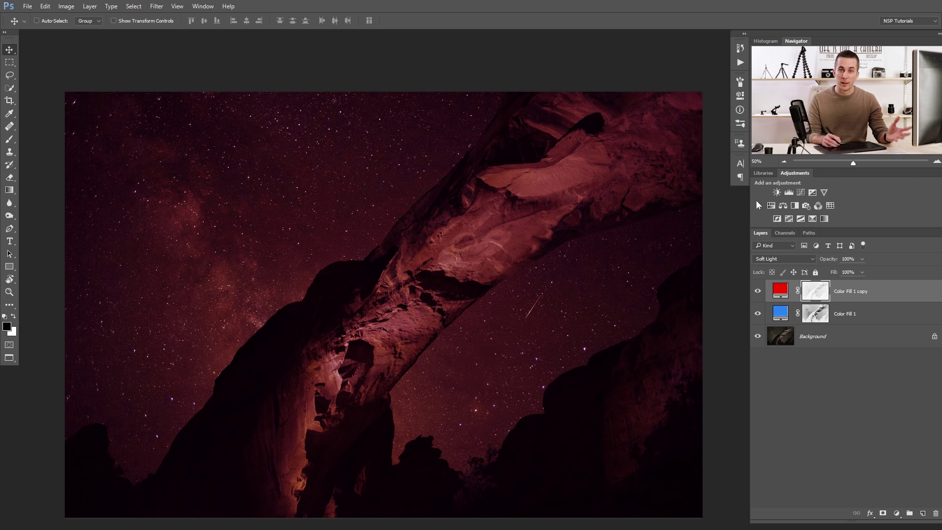
click(758, 292)
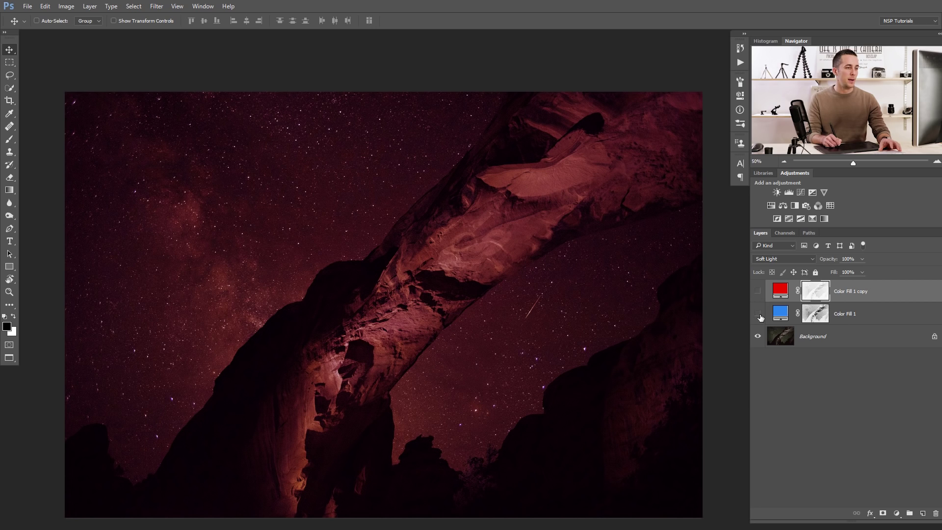
click(759, 295)
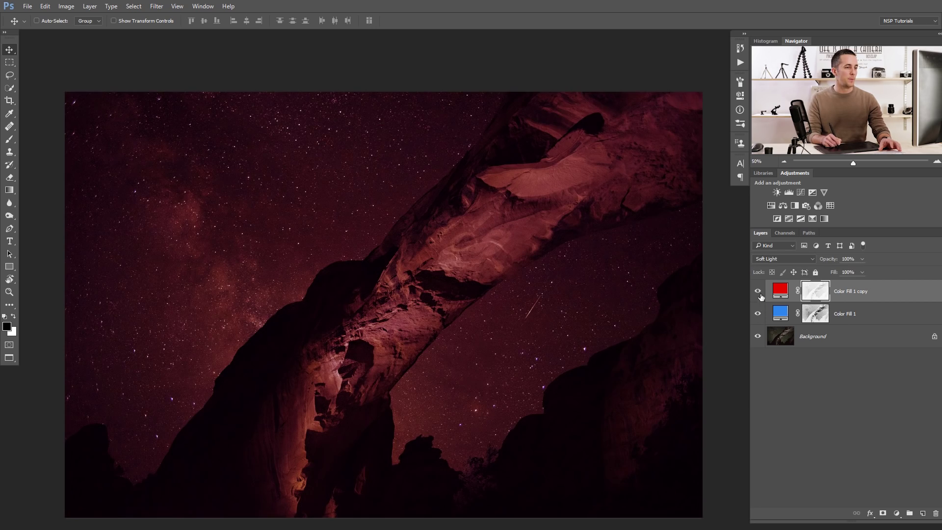
click(759, 294)
click(759, 297)
click(758, 310)
Invert the red Color Fill 1 copy mask with Levels, setting the black output level to 255 and the white output level to 0
key(ctrl+l)
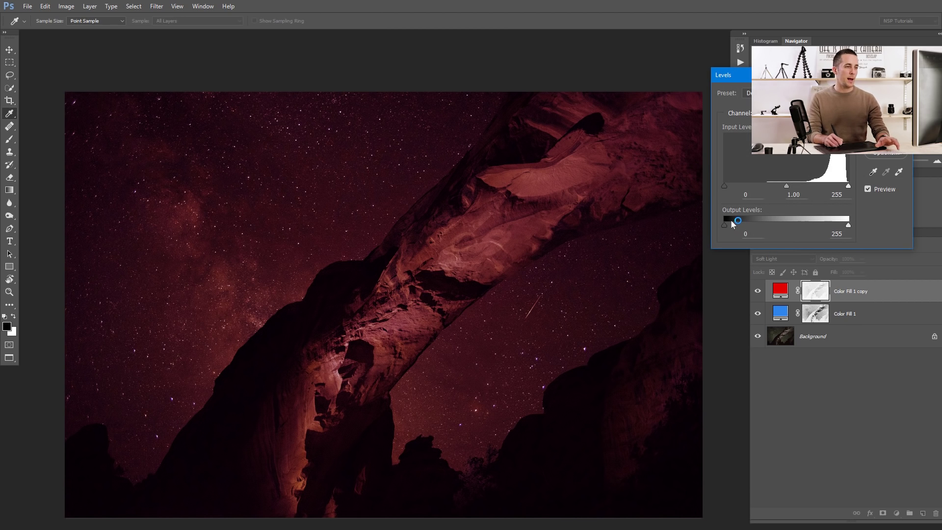
drag(731, 224, 809, 231)
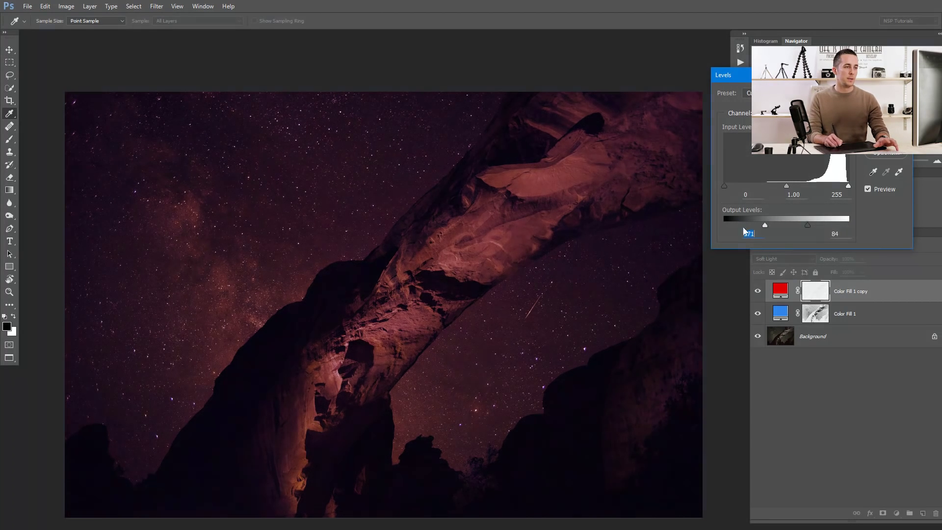
key(Tab)
text(0)
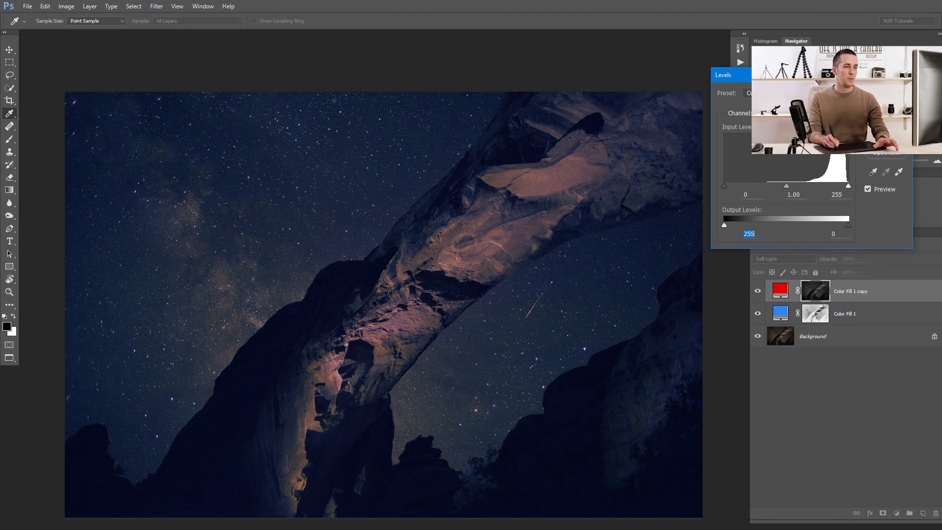
key(Return)
key(v)
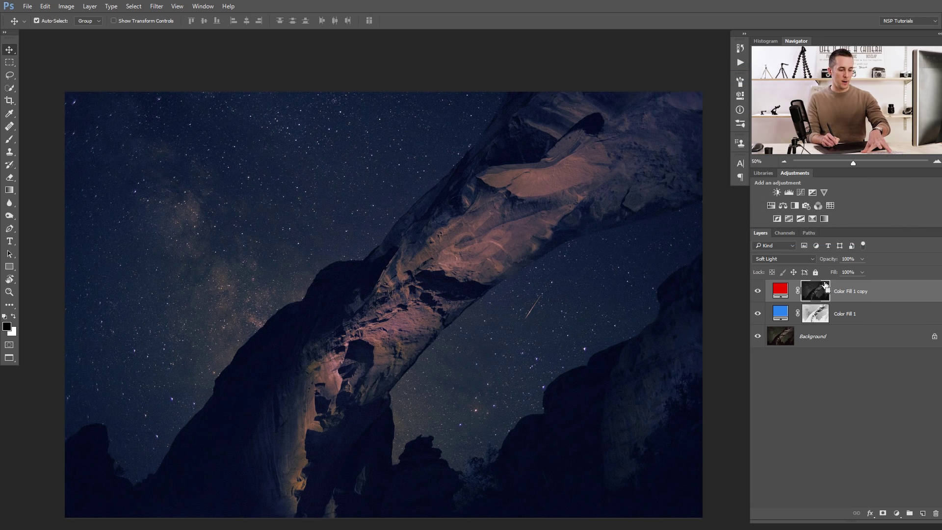
Strengthen the red Color Fill 1 copy mask with Levels, lowering the white input level to 89
key(ctrl+l)
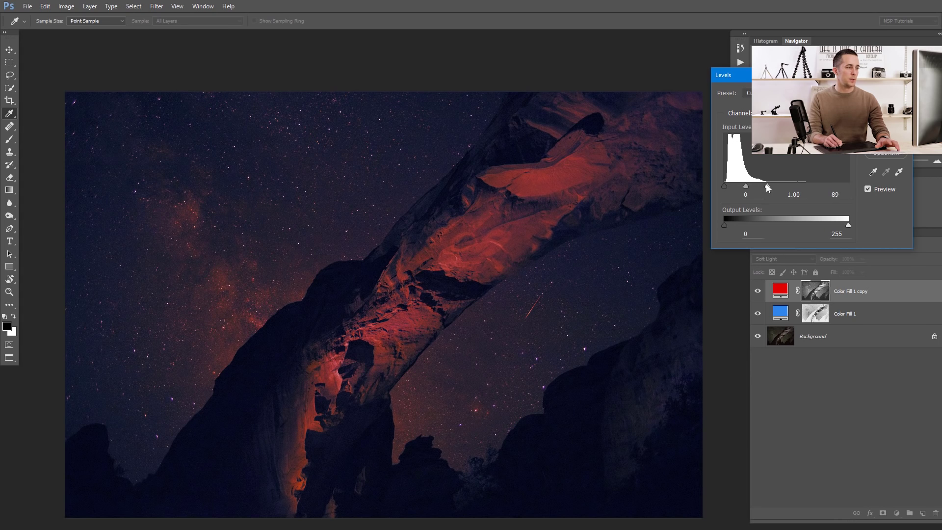
key(Return)
key(v)
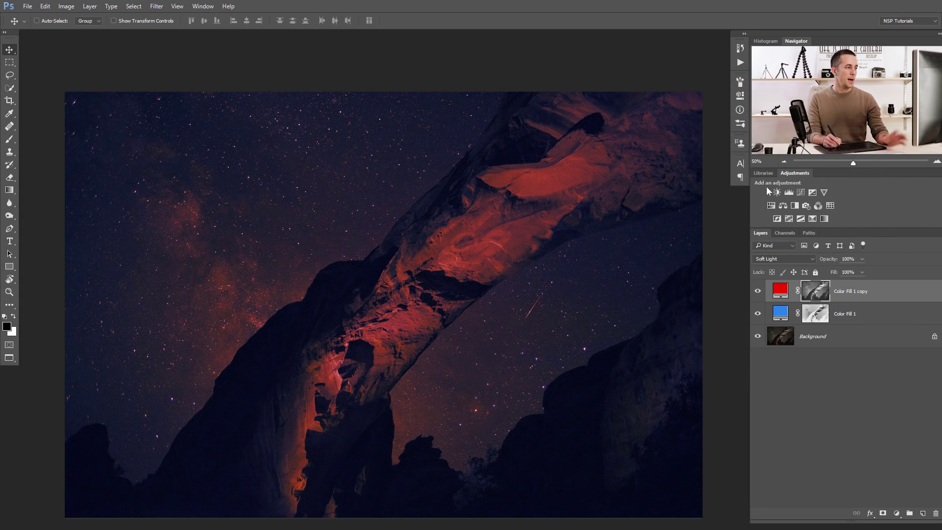
Toggle the red and blue fill layers off and on to compare the regraded night-sky photo with the original
click(757, 291)
click(758, 314)
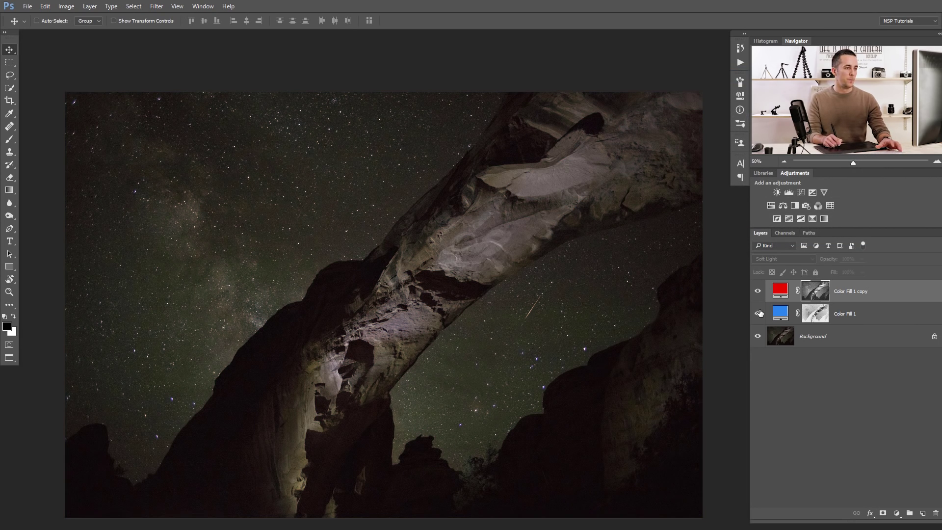
click(759, 313)
click(759, 316)
click(759, 318)
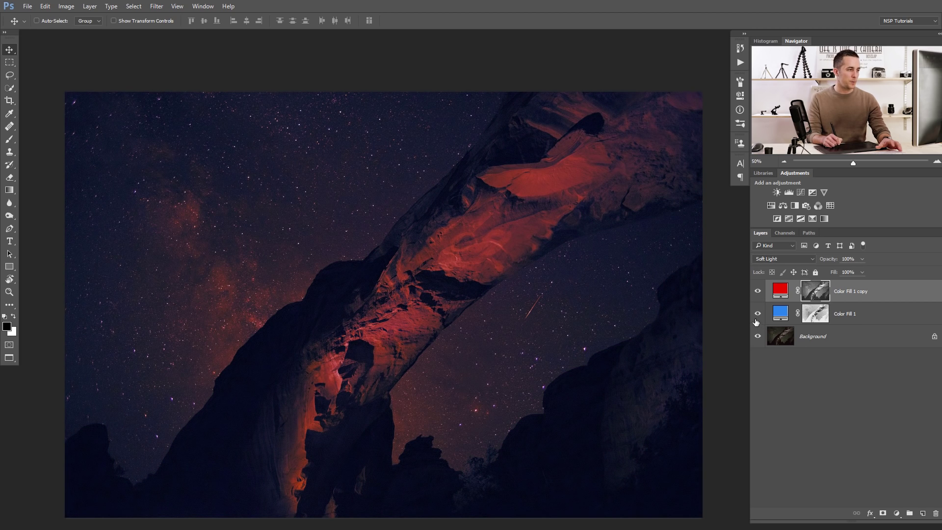